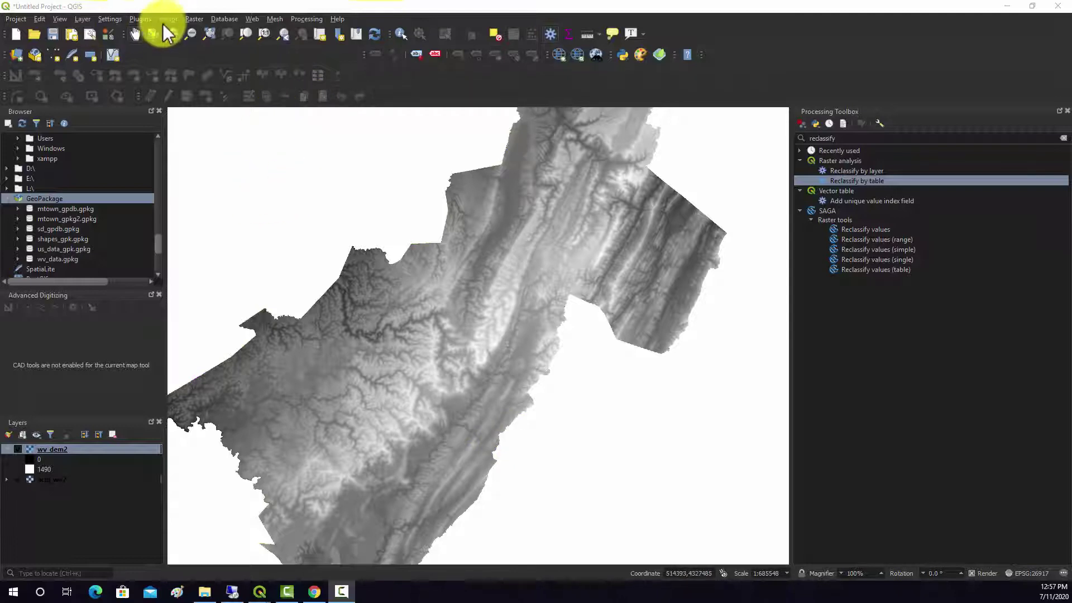
# In the Raster Calculator, enter the expression "wv_dem2@1" > 1200
pyautogui.click(192, 19)
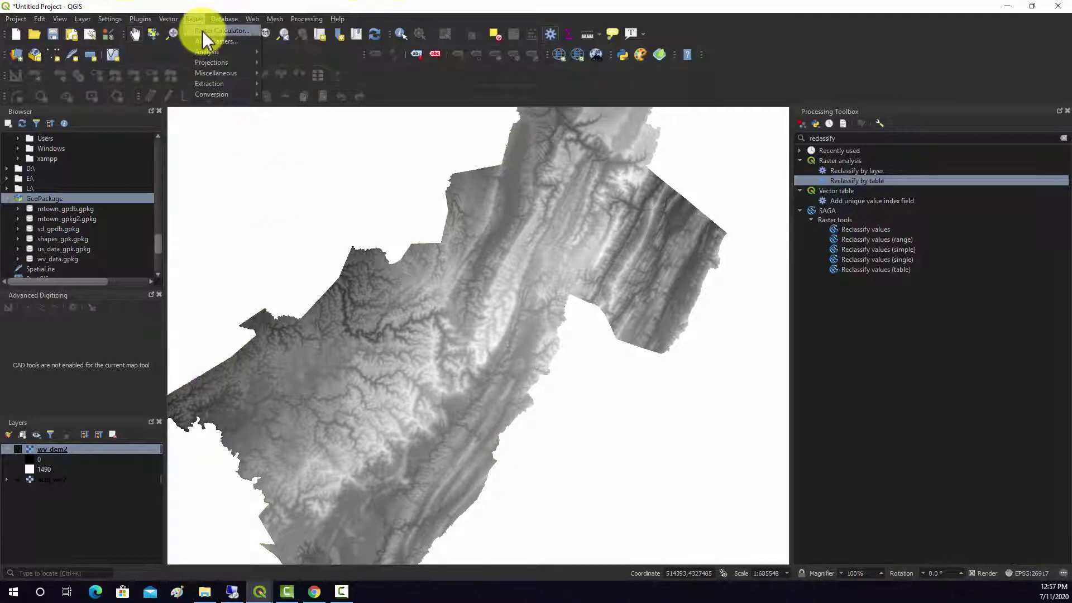
pyautogui.click(204, 31)
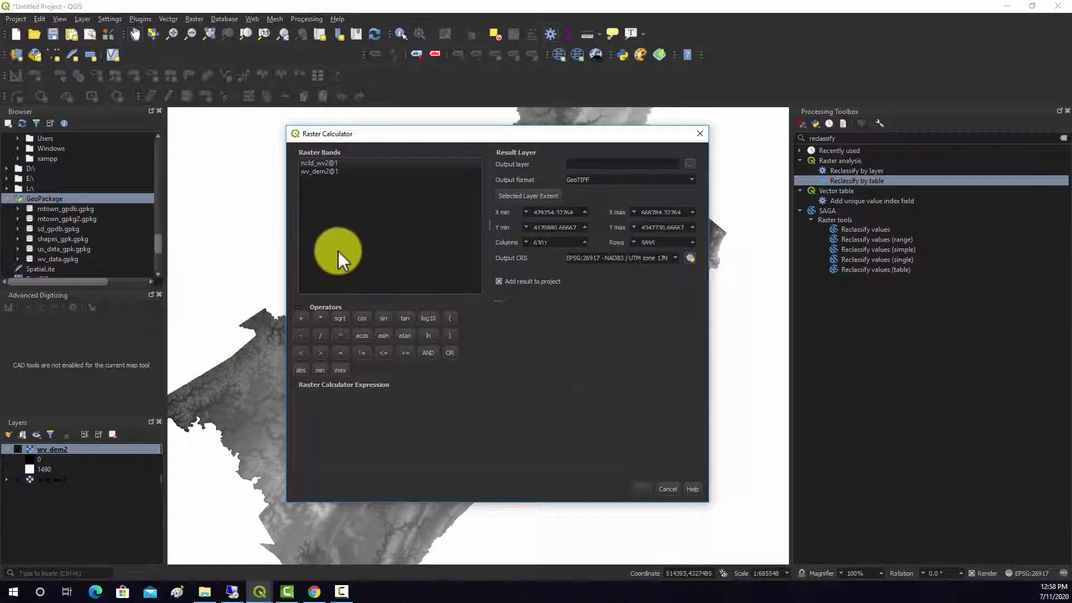
pyautogui.click(324, 172)
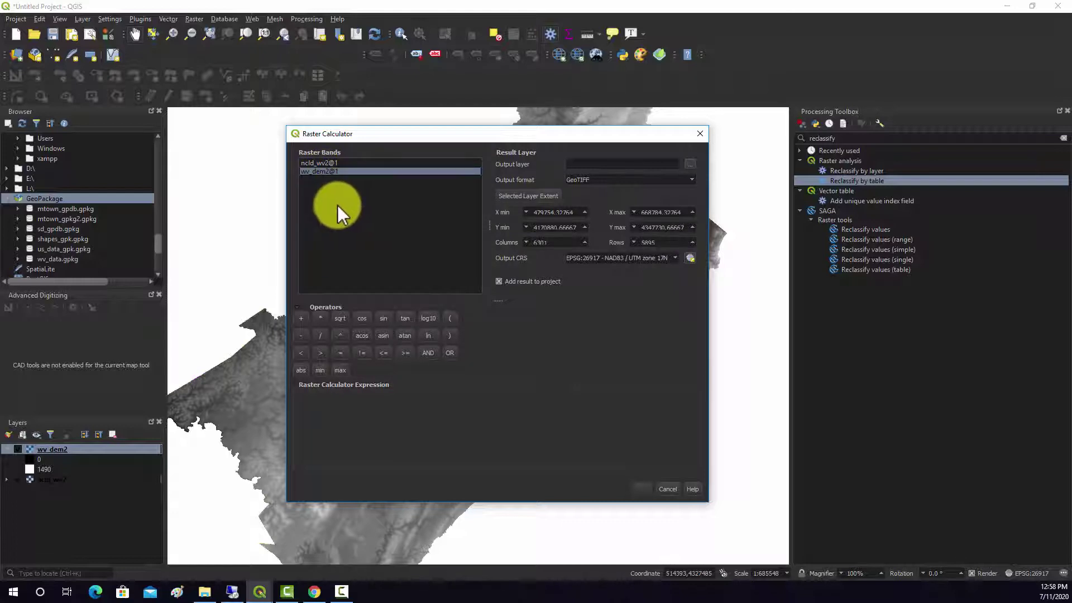
pyautogui.doubleClick(318, 173)
pyautogui.click(364, 397)
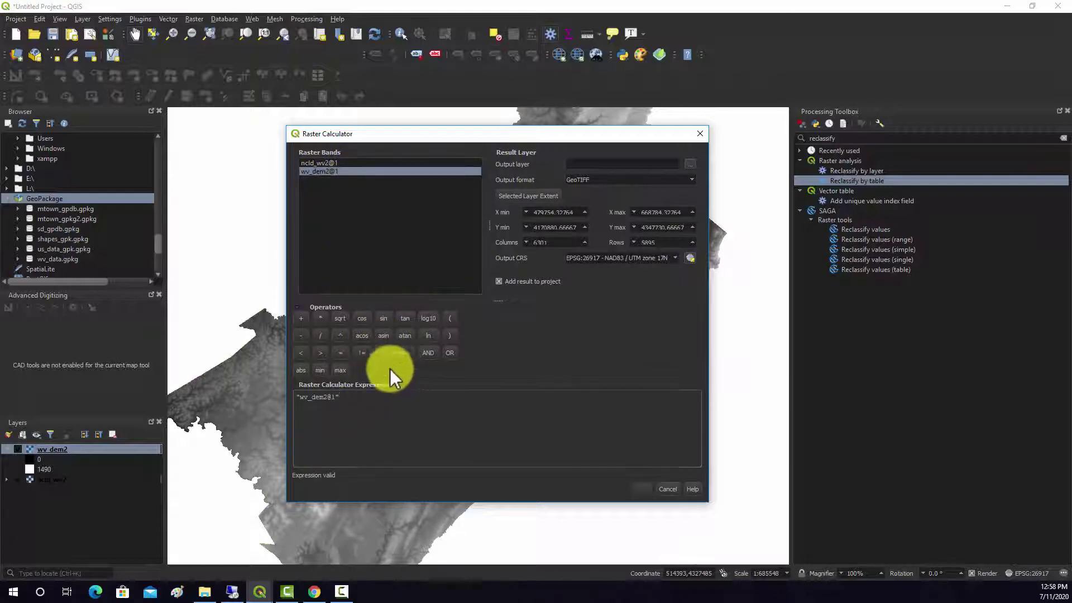
pyautogui.click(321, 353)
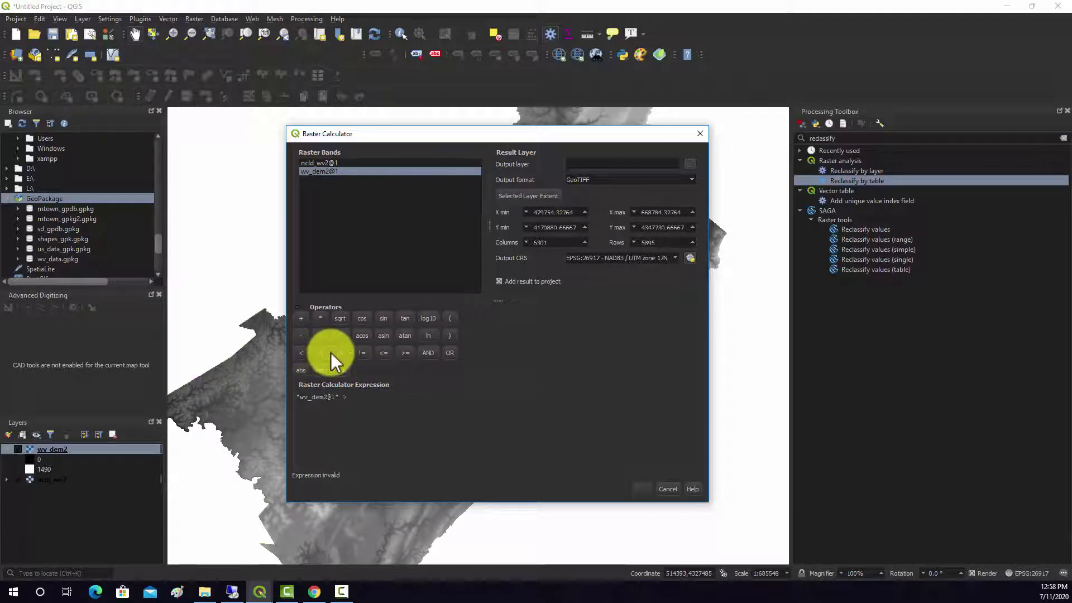
pyautogui.click(371, 400)
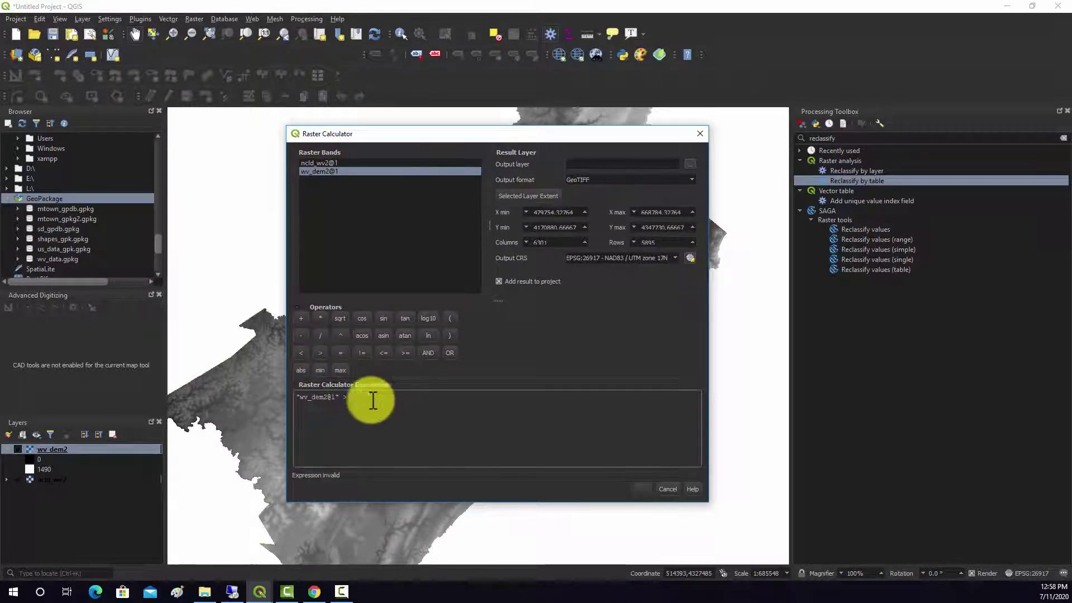
pyautogui.press('BackSpace')
pyautogui.press('BackSpace')
pyautogui.write('1200')
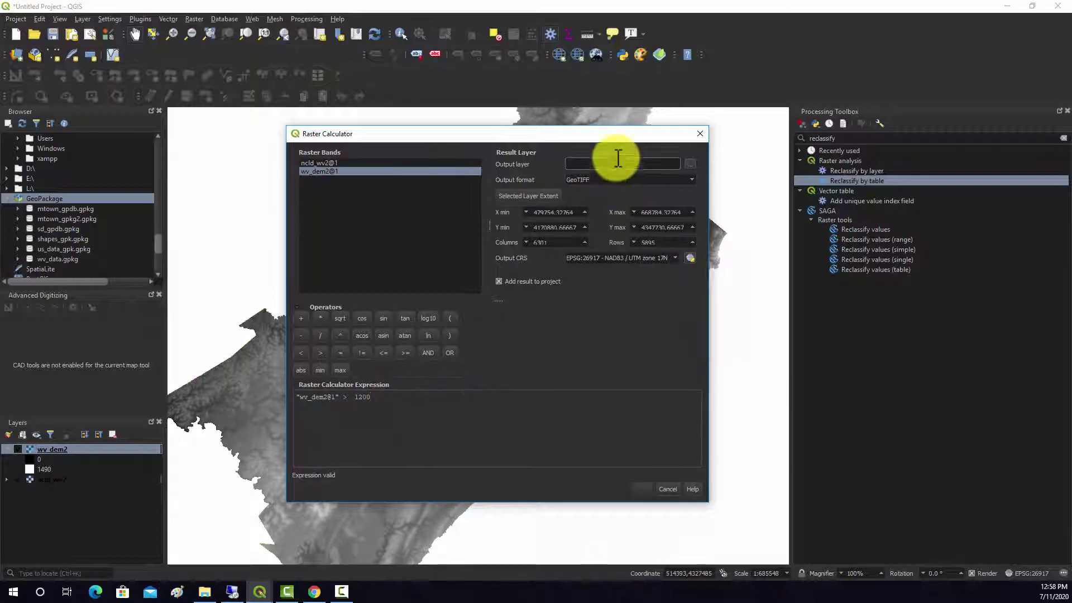
# Set the calculator's output file to rc_1.tif in the dataset folder
pyautogui.click(688, 165)
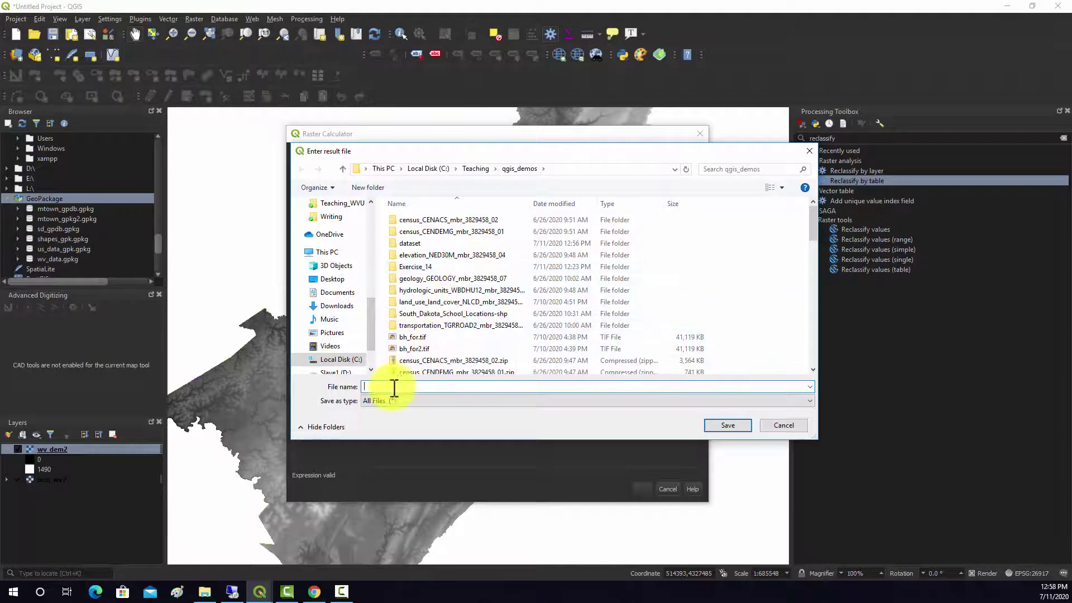
pyautogui.doubleClick(413, 244)
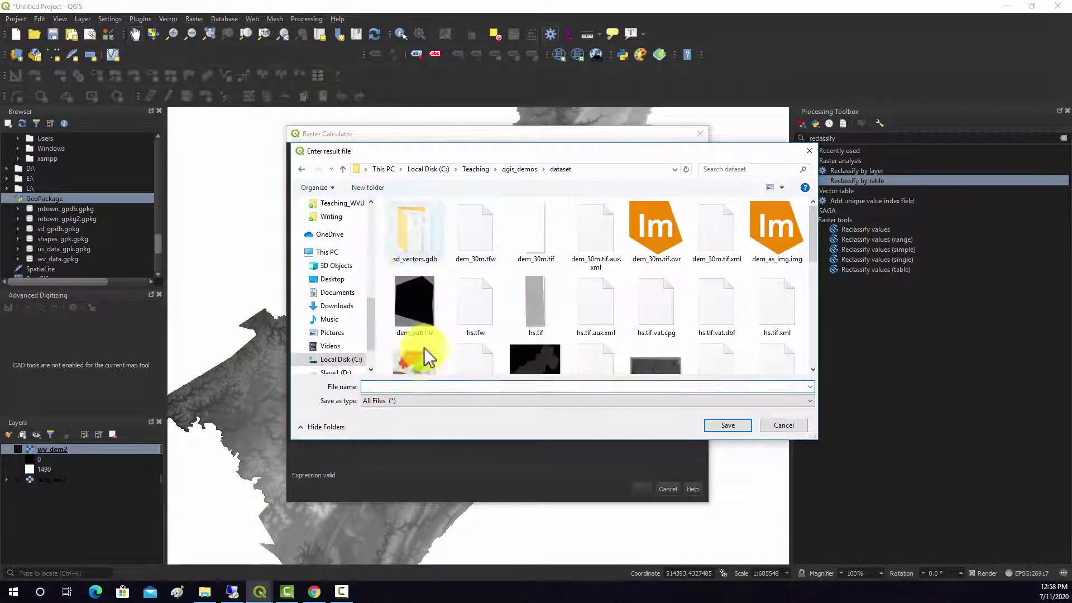
pyautogui.click(416, 387)
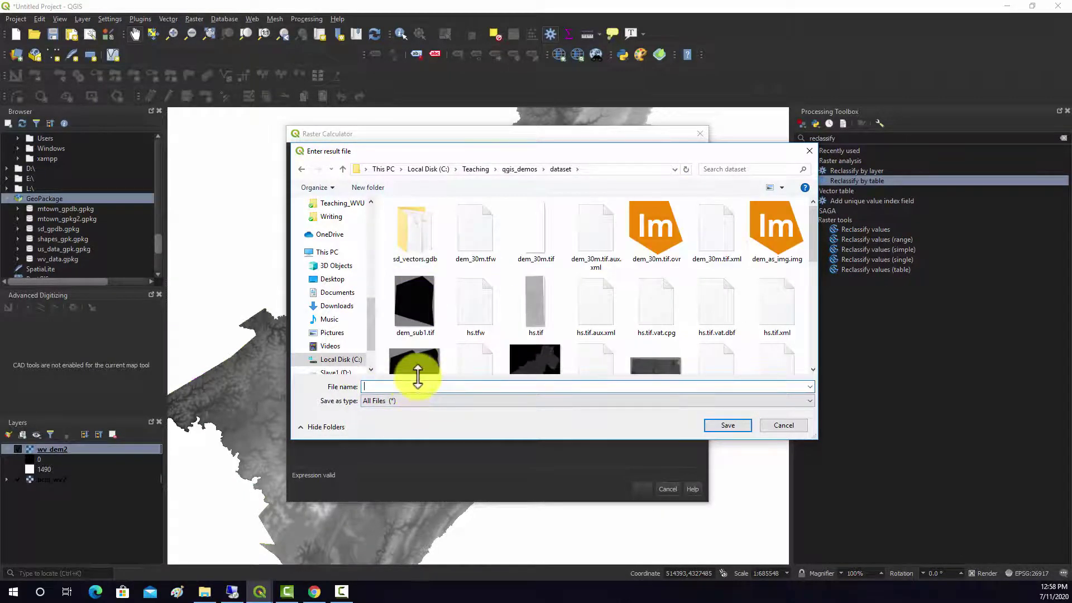
pyautogui.write('rc_1.tif')
pyautogui.click(726, 425)
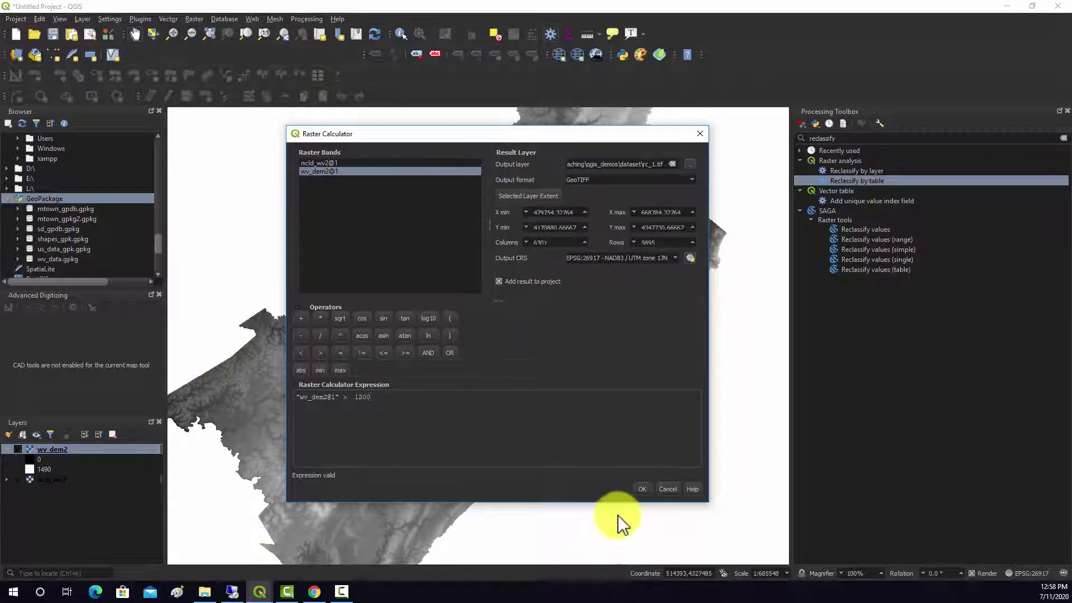
# Run the calculation to create the rc_1 high-elevation mask
pyautogui.click(642, 489)
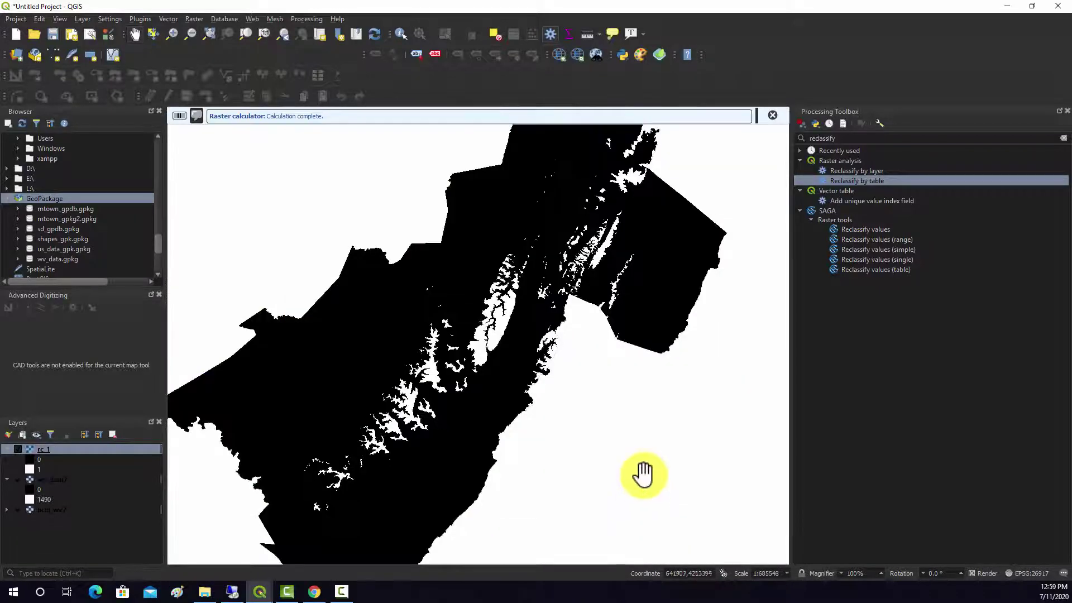
pyautogui.scroll(-2, 473, 304)
pyautogui.scroll(2, 480, 303)
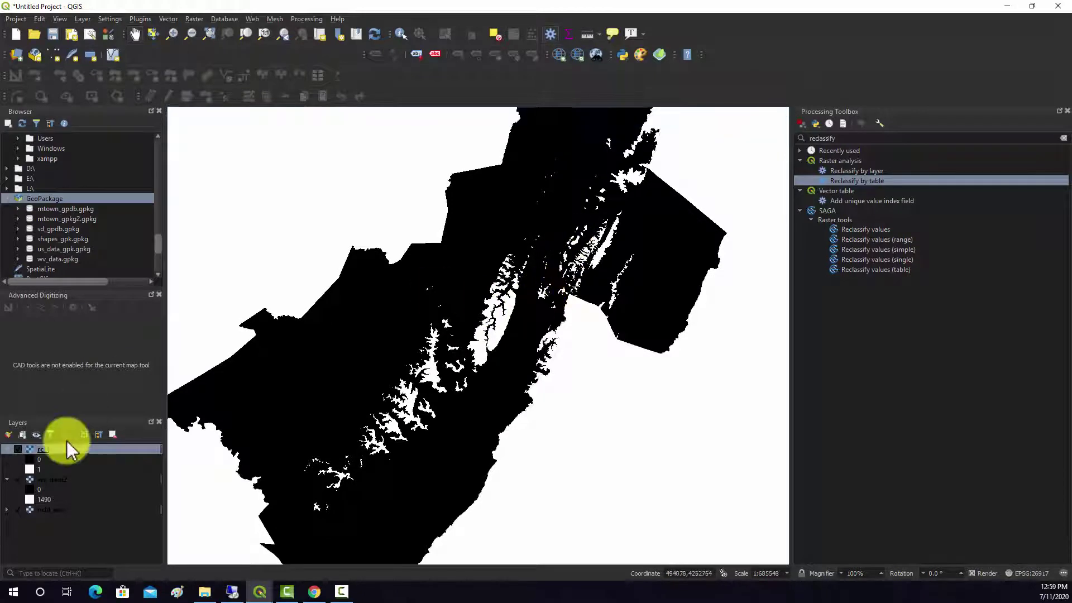
pyautogui.click(35, 476)
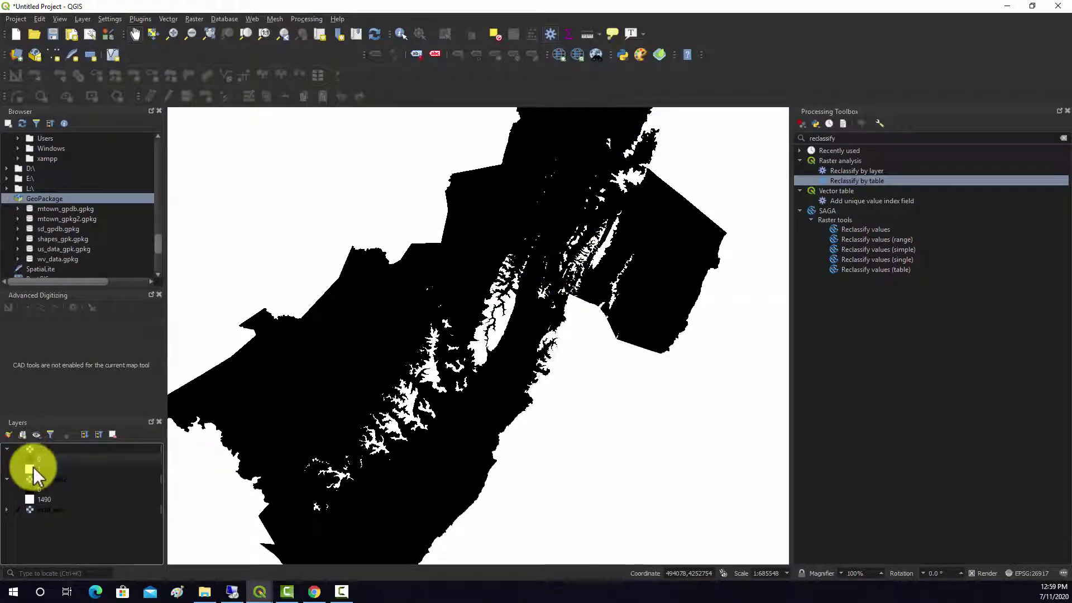
# Render rc_1 as paletted unique values, with 0 in grey #999999 and 1 in red
pyautogui.rightClick(41, 451)
pyautogui.click(65, 446)
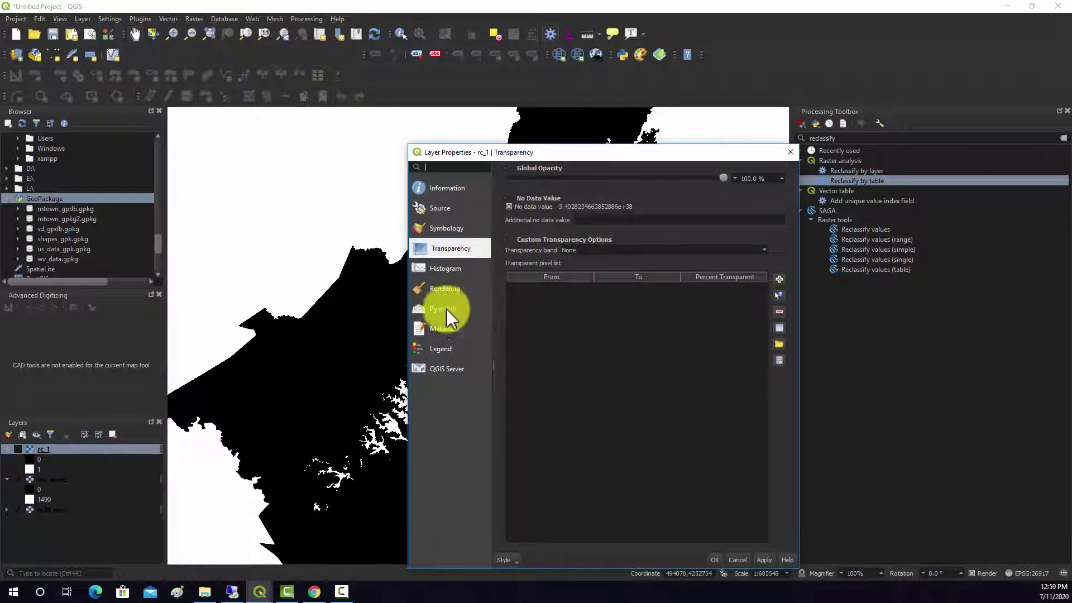
pyautogui.click(438, 228)
pyautogui.click(582, 183)
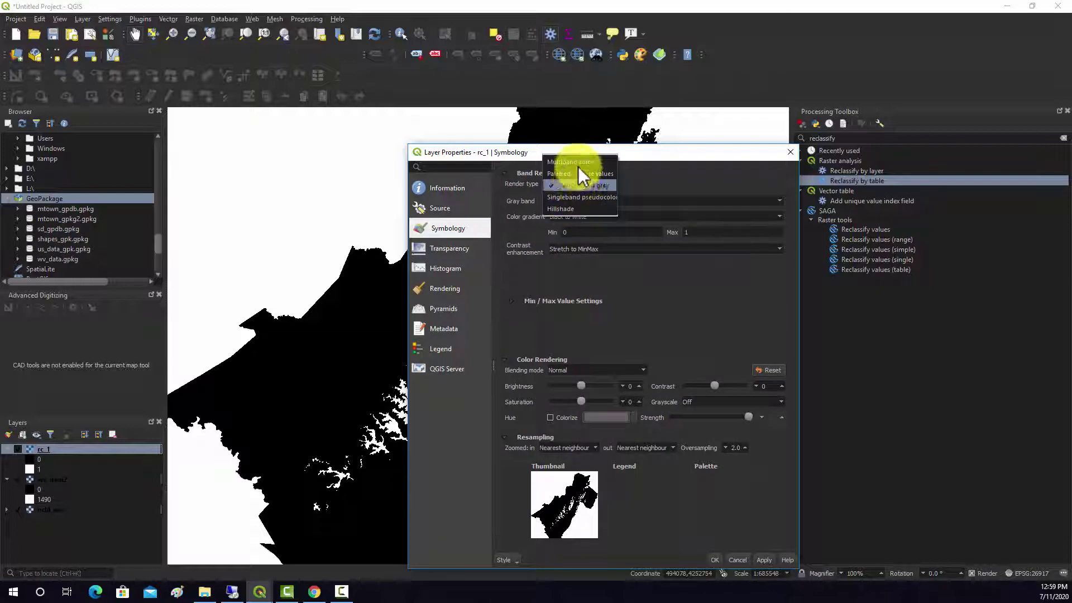
pyautogui.click(578, 175)
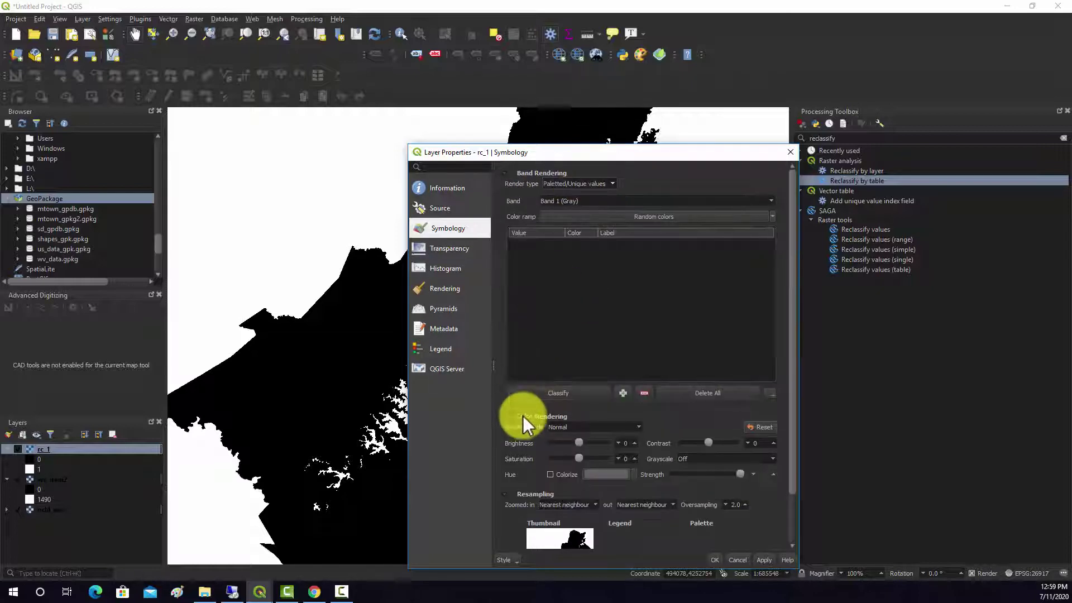
pyautogui.click(541, 396)
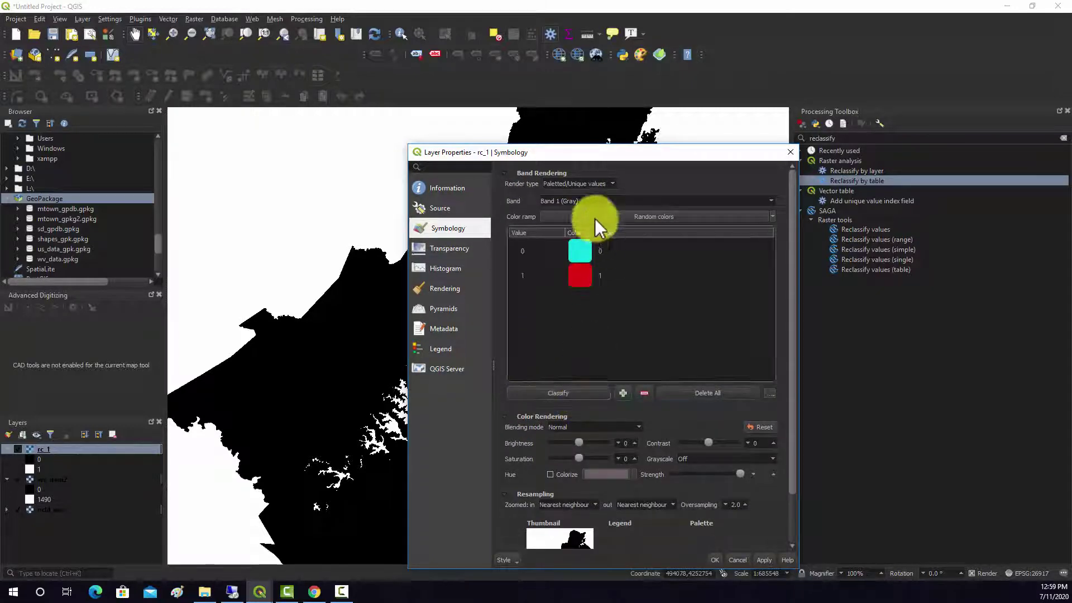
pyautogui.rightClick(584, 250)
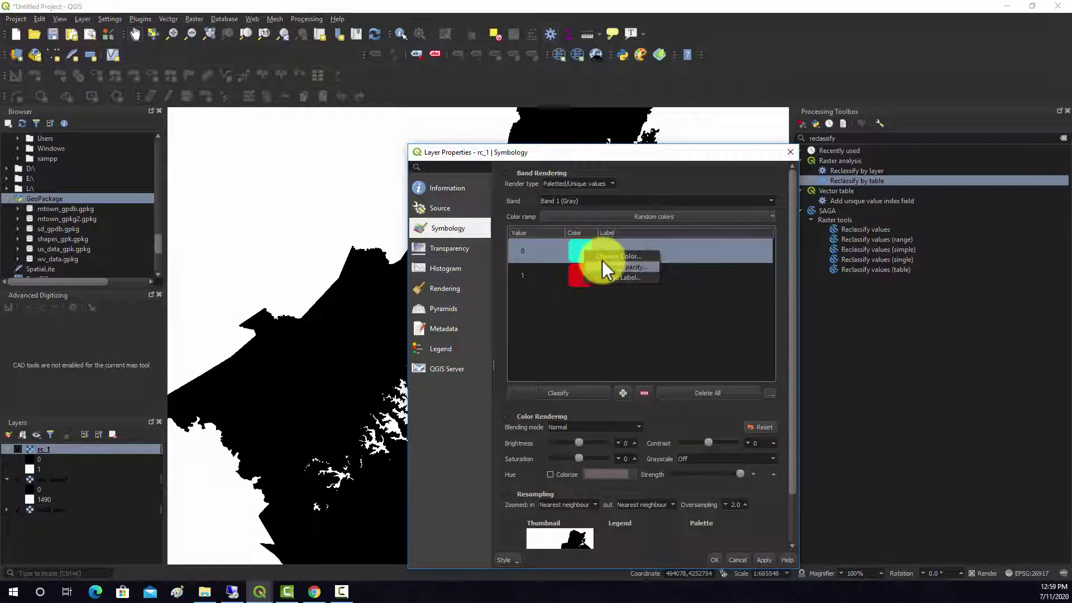
pyautogui.click(603, 258)
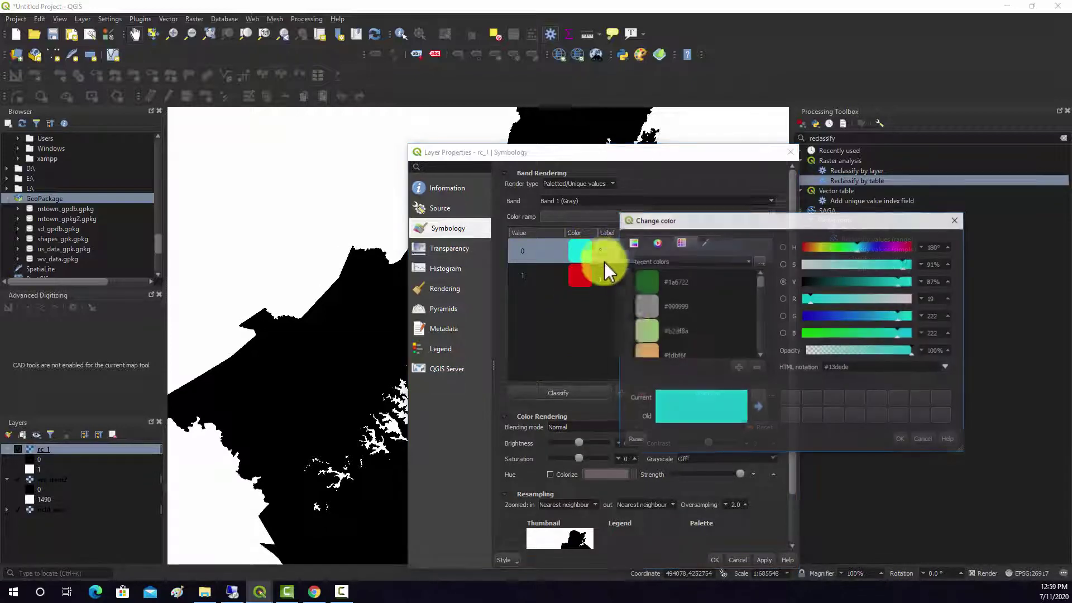
pyautogui.click(652, 310)
pyautogui.click(902, 440)
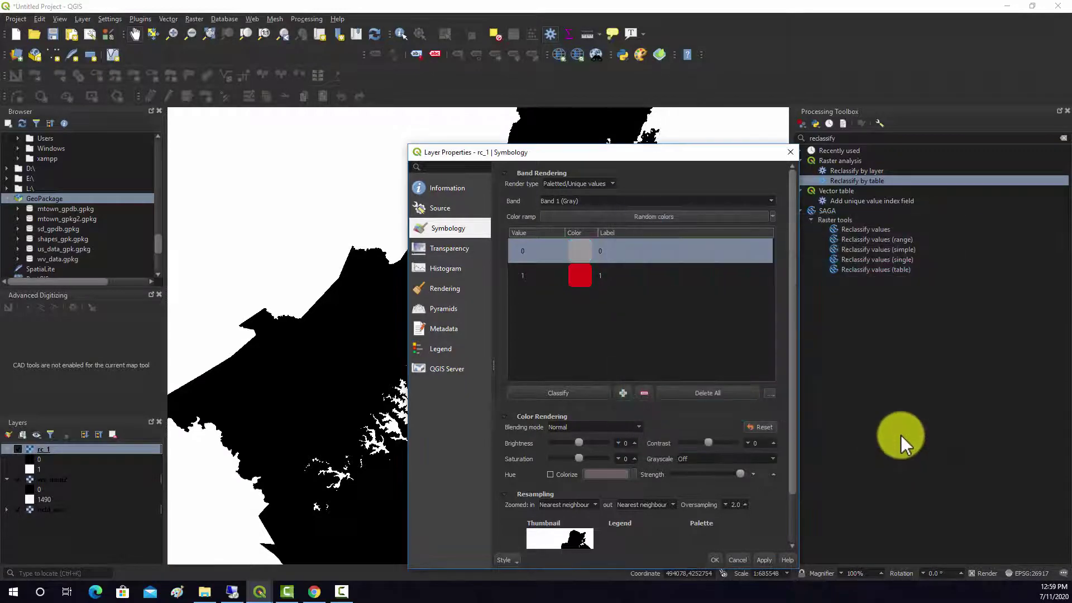
pyautogui.click(713, 560)
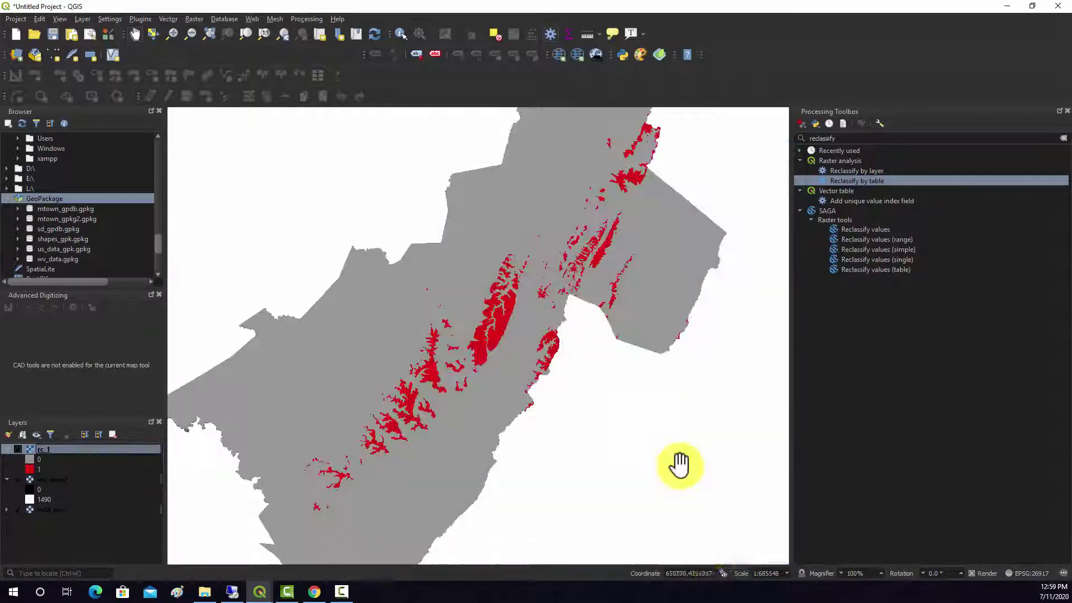
pyautogui.scroll(-1, 509, 323)
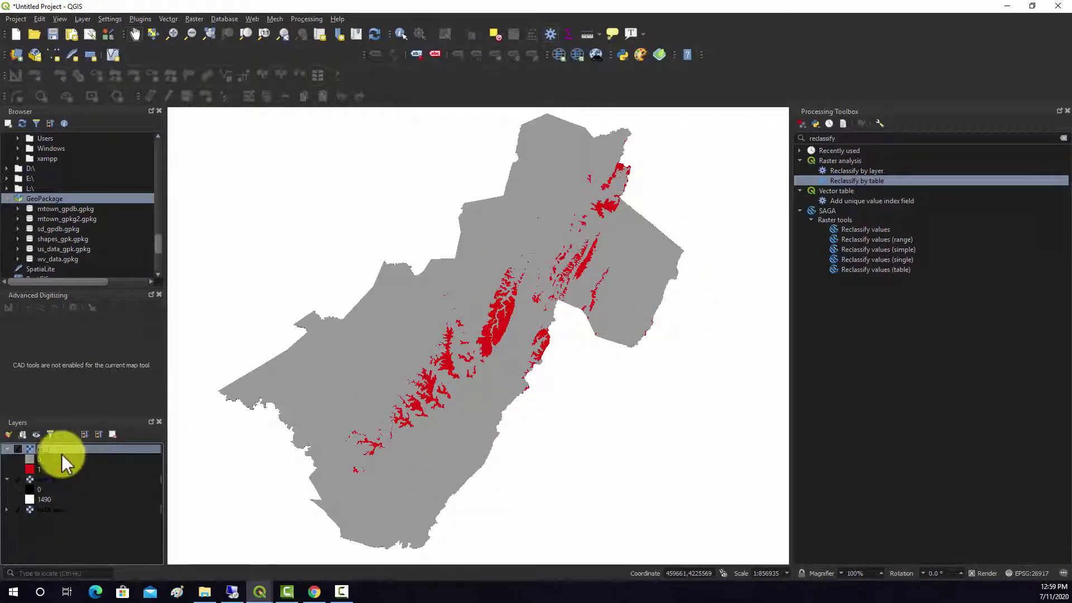
# Remove the rc_1 layer from the project
pyautogui.rightClick(48, 449)
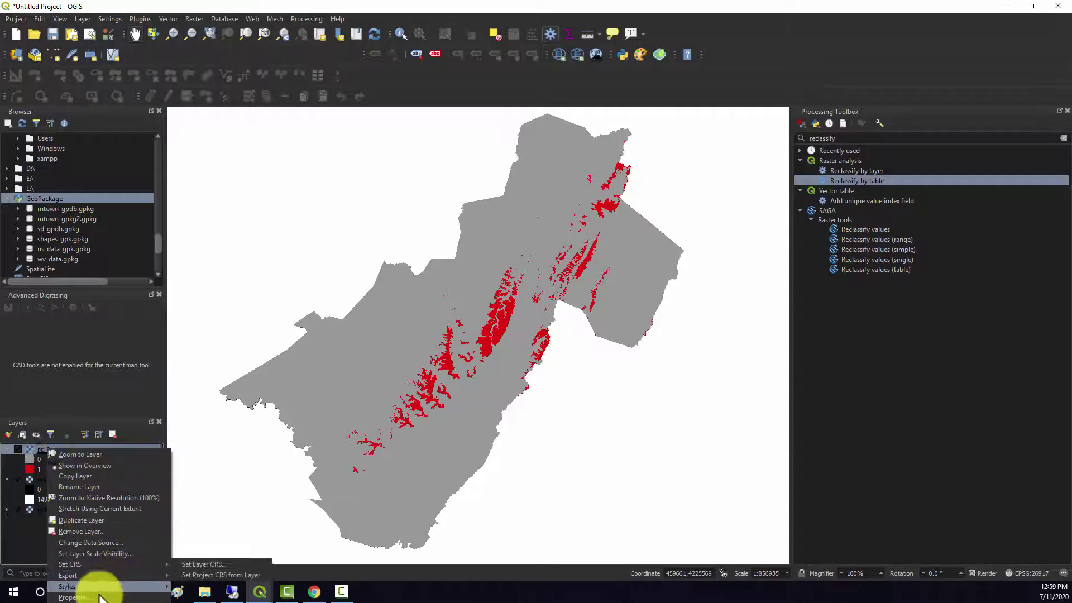
pyautogui.click(86, 531)
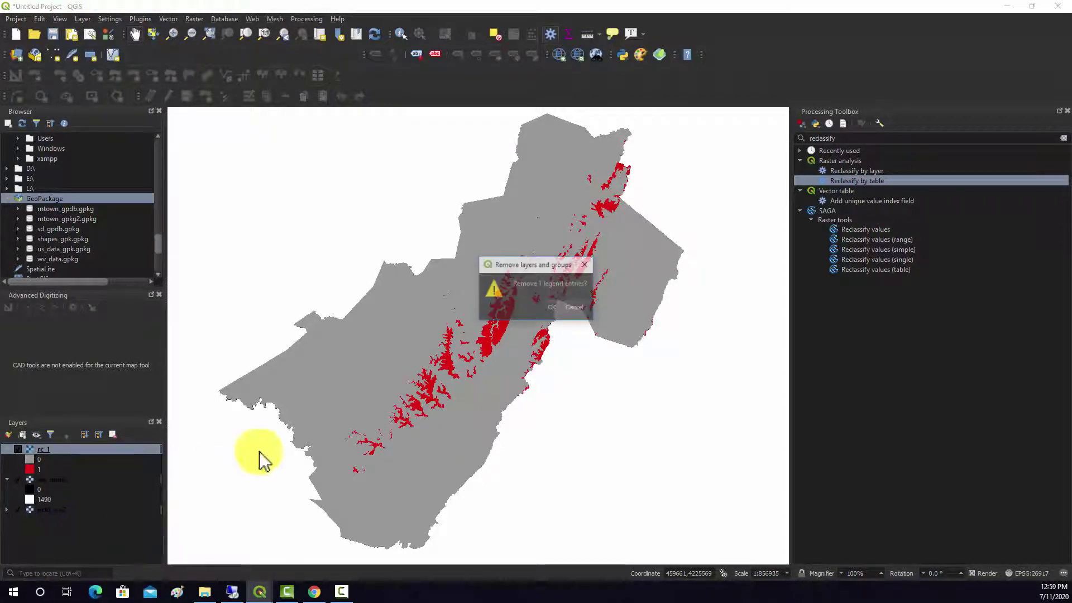
pyautogui.click(552, 307)
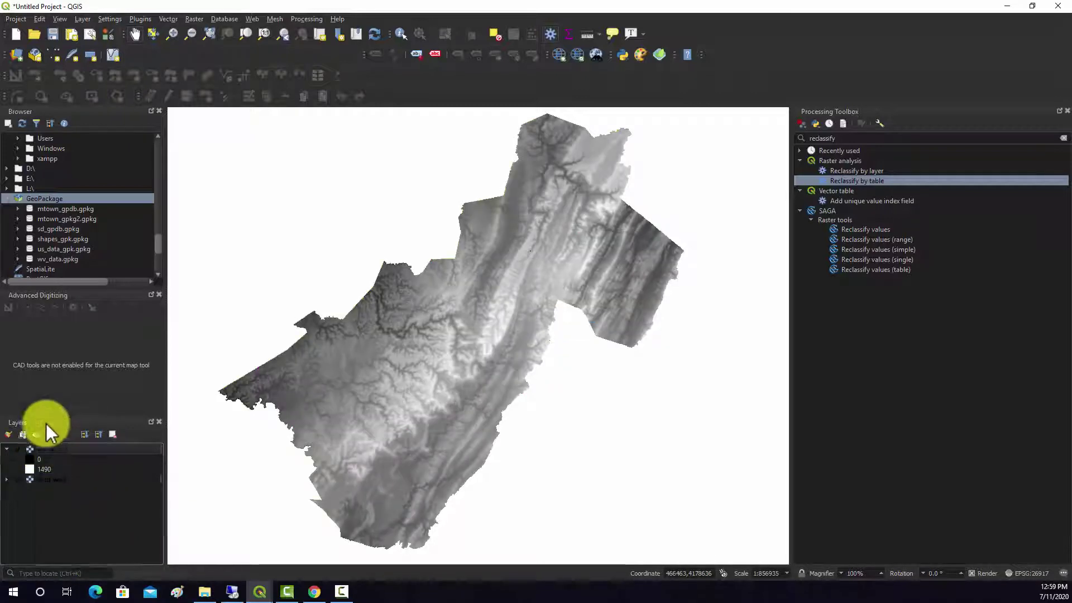
# Hide and re-show the elevation layer to compare it with the nlcd_wv2 land-cover raster
pyautogui.click(48, 481)
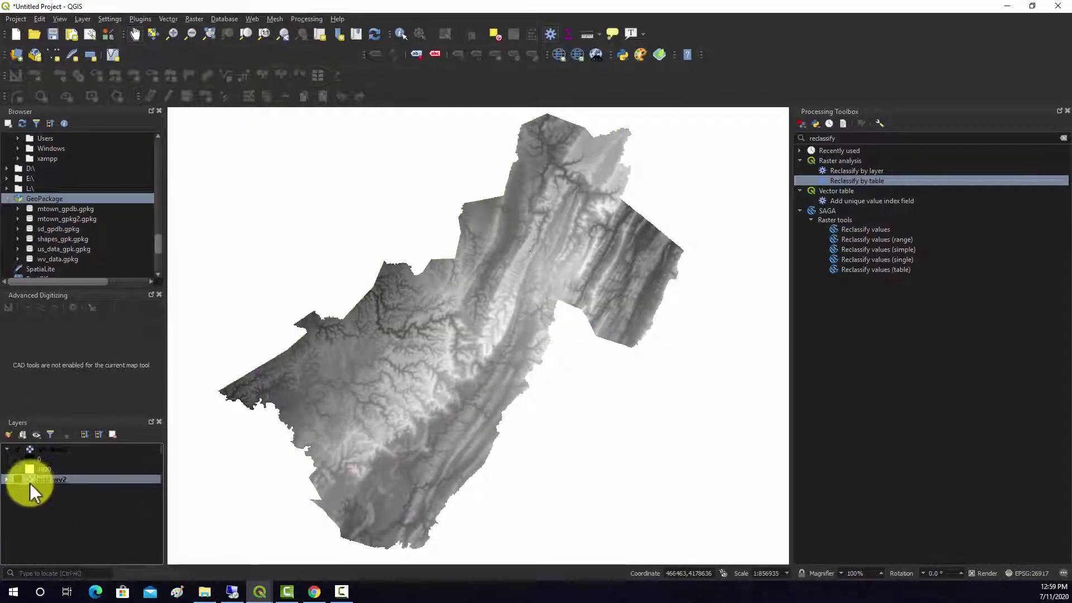
pyautogui.click(19, 450)
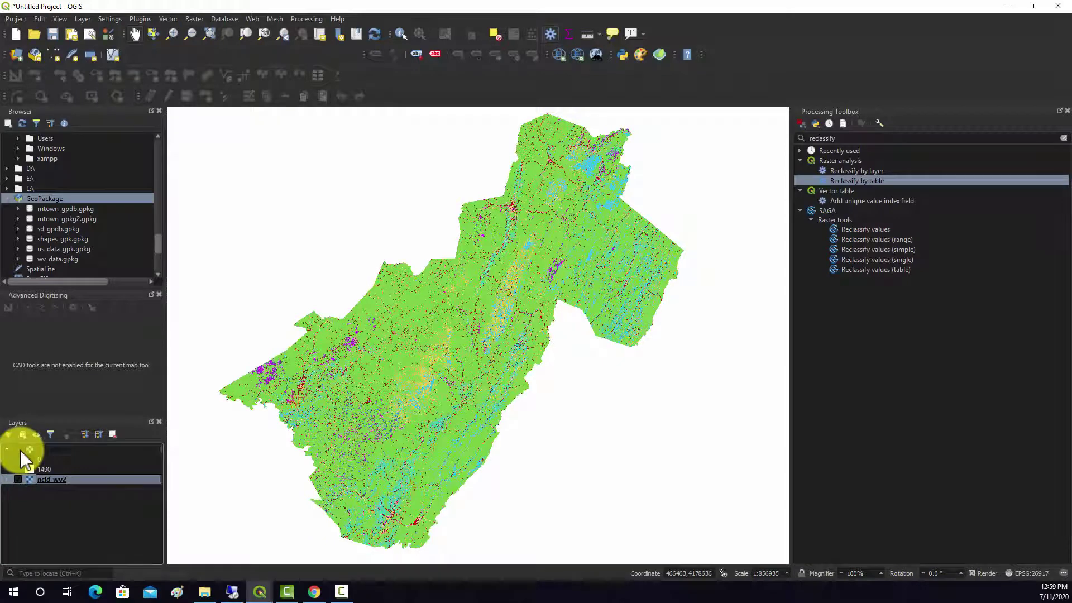
pyautogui.click(19, 449)
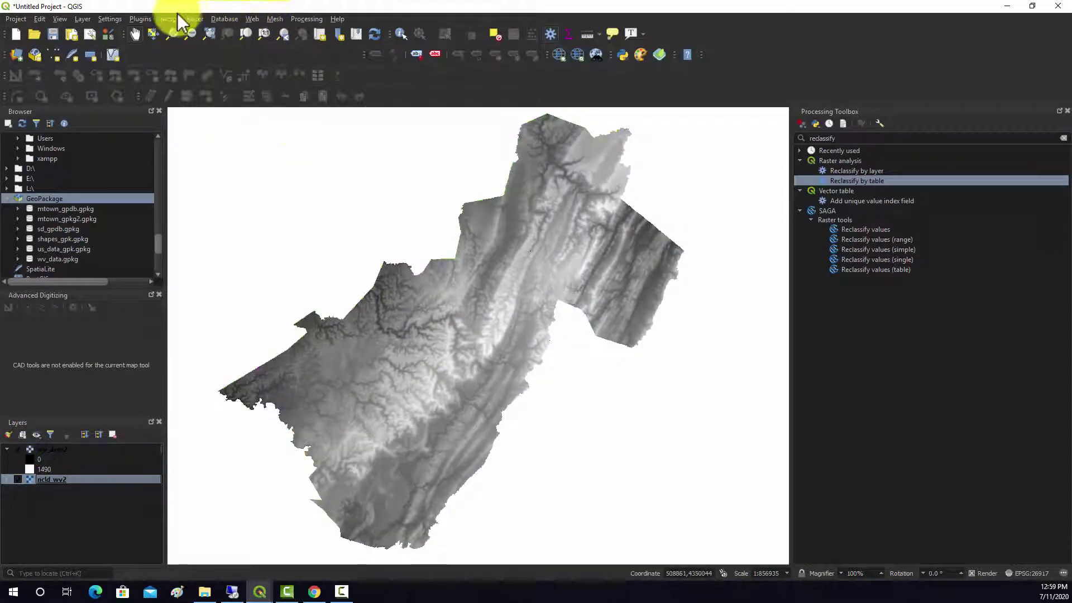
pyautogui.click(193, 18)
# In the Raster Calculator, enter the expression "ncld_wv2@1" = 41
pyautogui.click(199, 31)
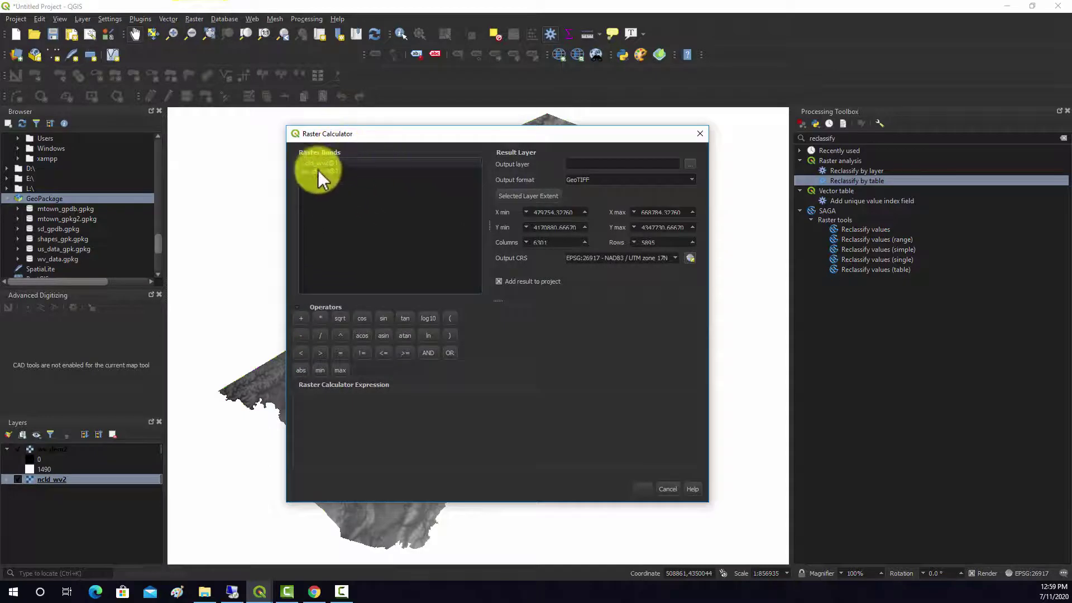
pyautogui.doubleClick(319, 162)
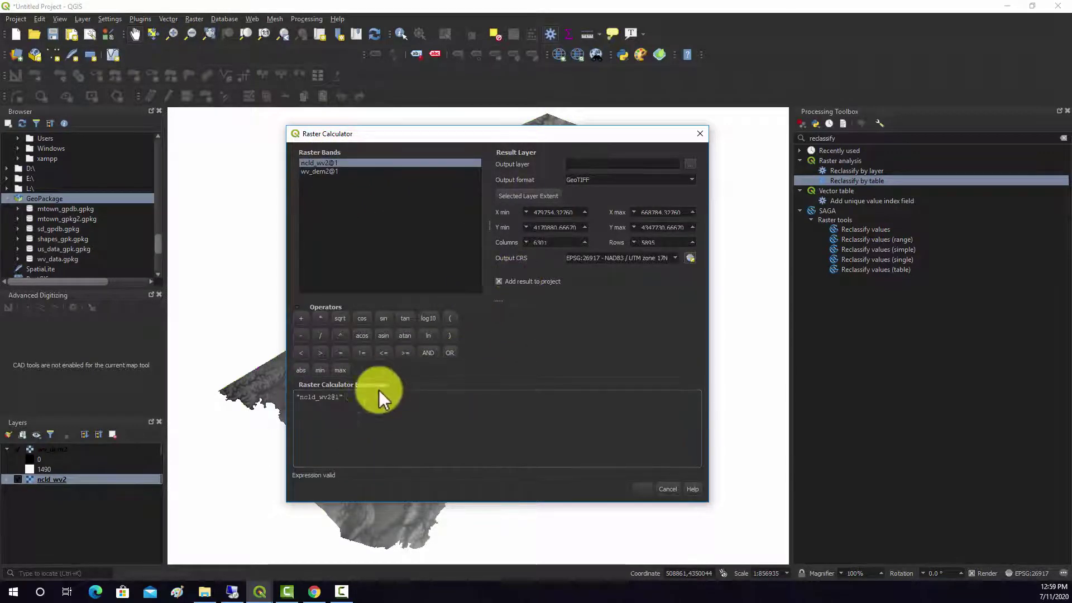
pyautogui.click(342, 352)
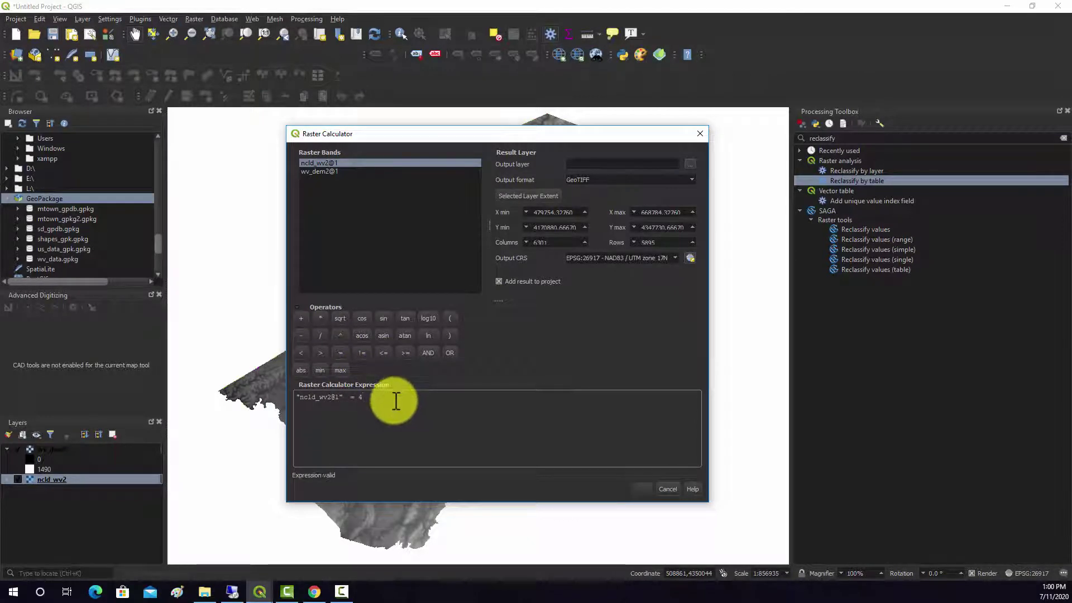
pyautogui.write('41')
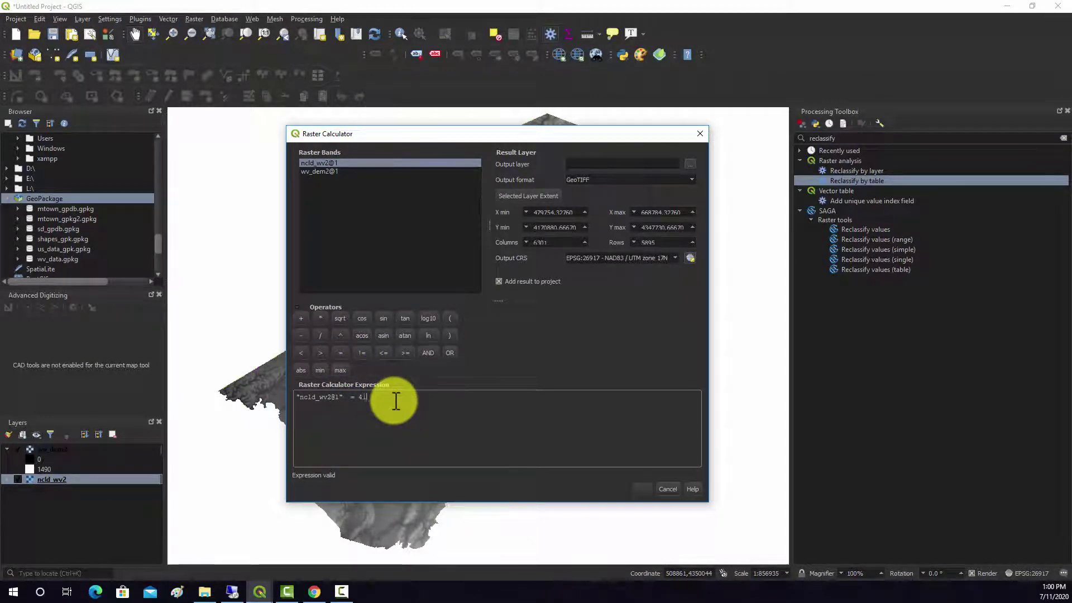
# Save the result as rc2.tif, run it, and hide the DEM to show the mask
pyautogui.click(690, 164)
pyautogui.write('rc2.tif')
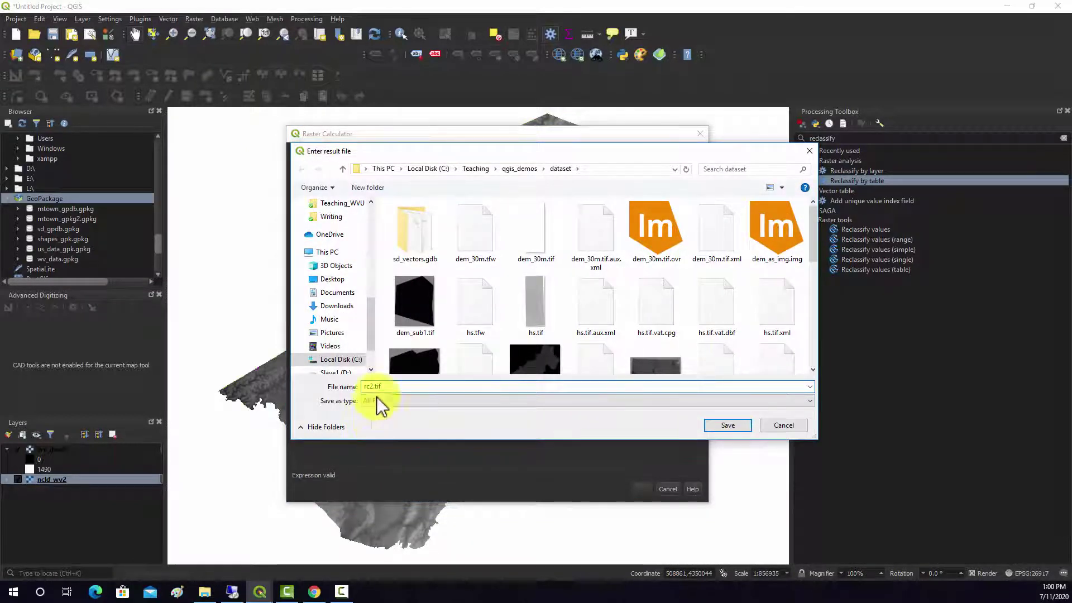
pyautogui.click(744, 428)
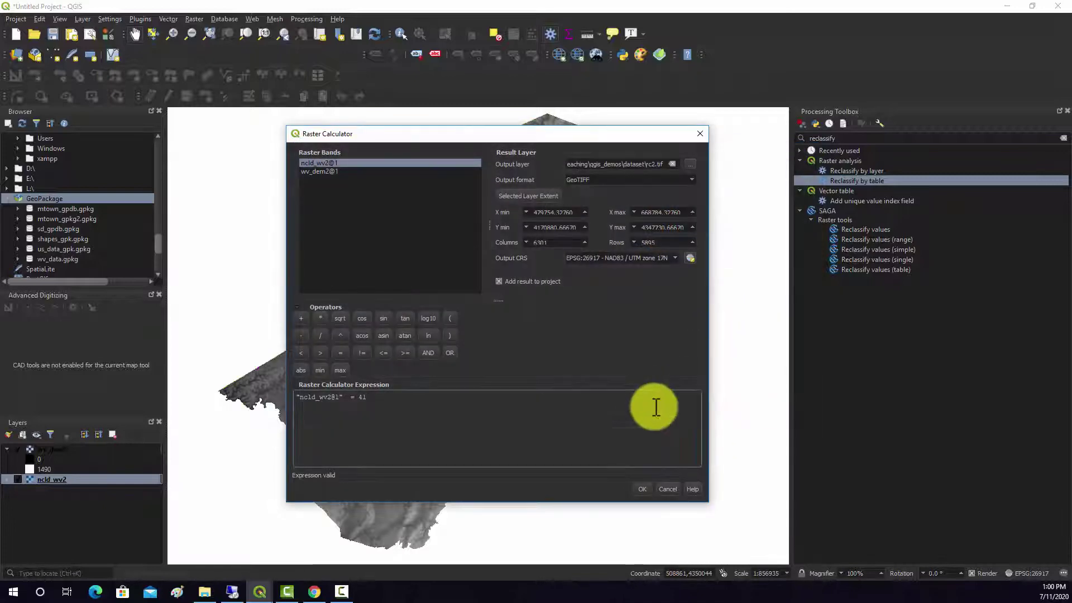
pyautogui.click(649, 488)
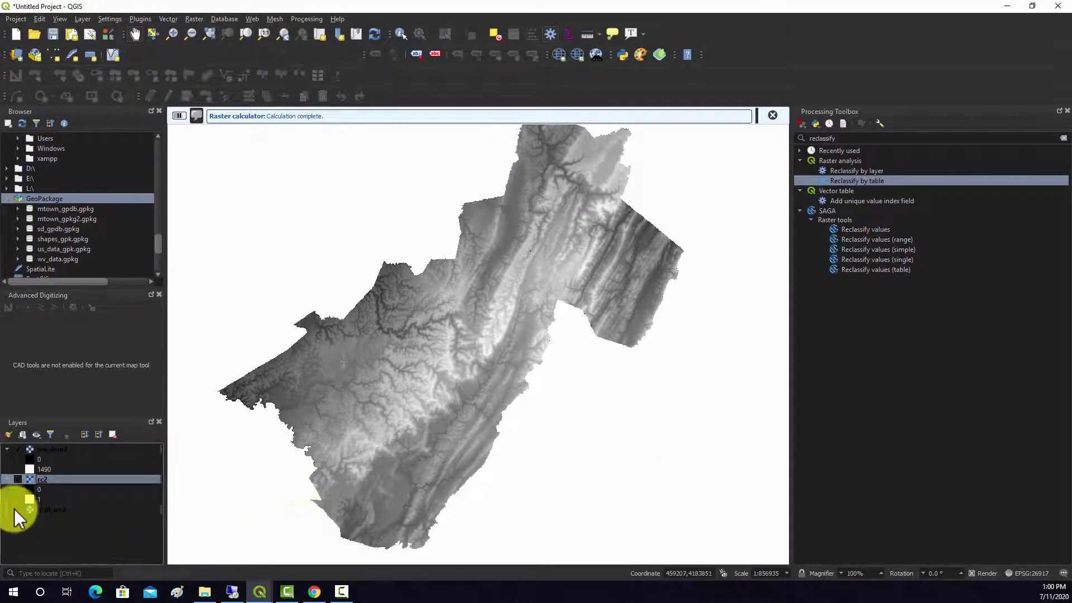
pyautogui.click(18, 450)
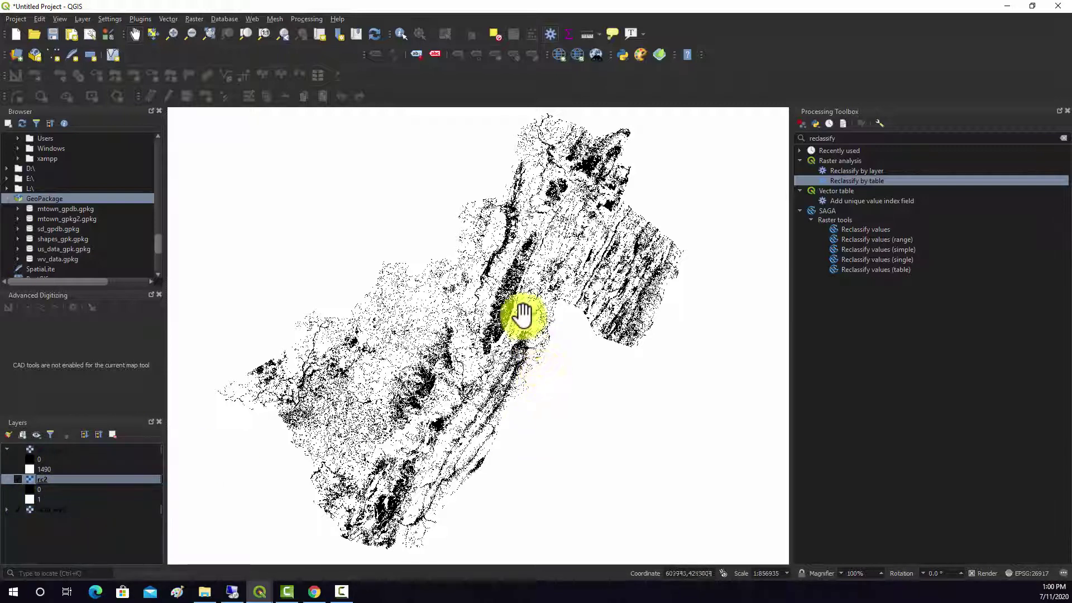
# Start the expression "ncld_wv2@1" = 41 OR "ncld_wv2@1" = 42
pyautogui.click(193, 20)
pyautogui.click(211, 30)
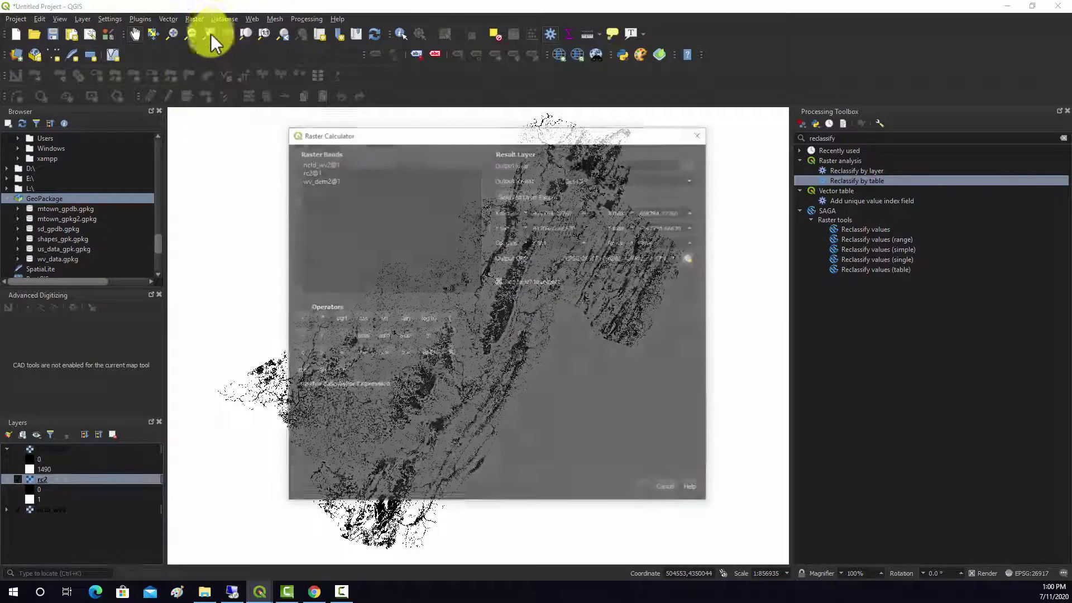
pyautogui.click(357, 394)
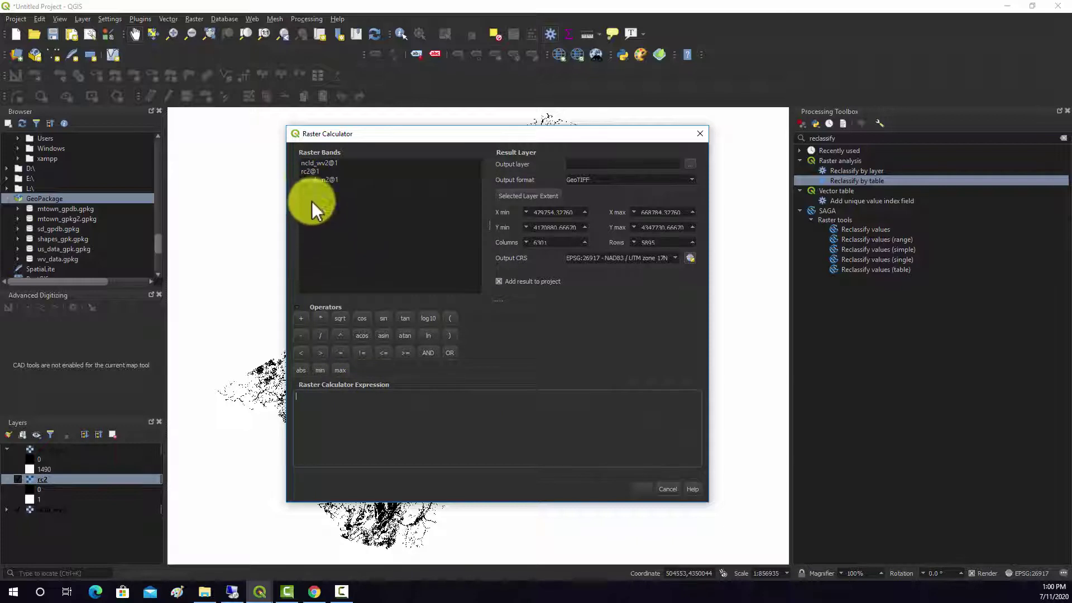
pyautogui.doubleClick(310, 164)
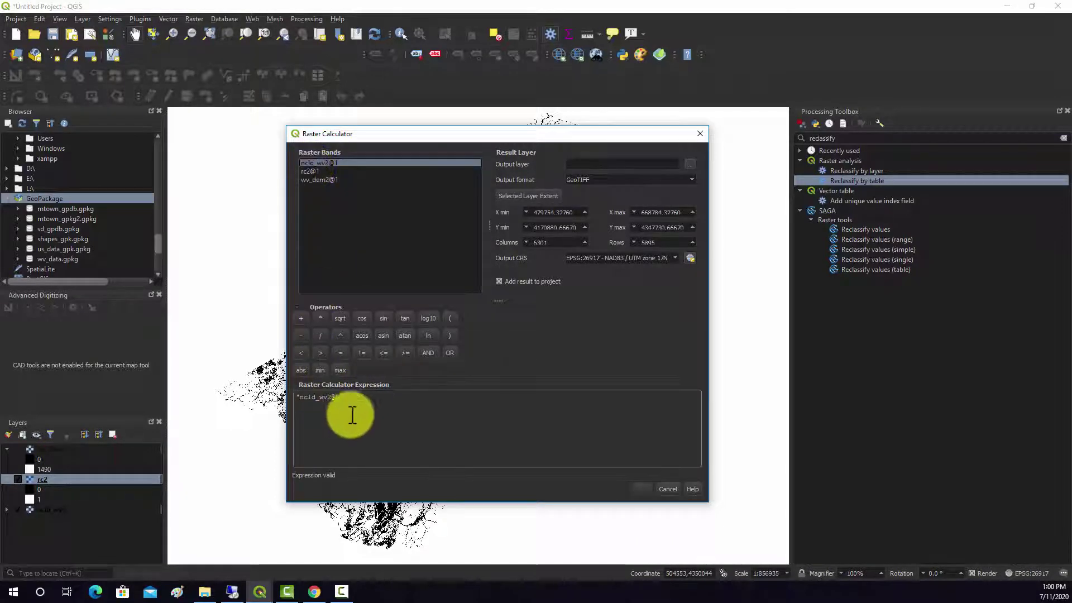
pyautogui.click(341, 352)
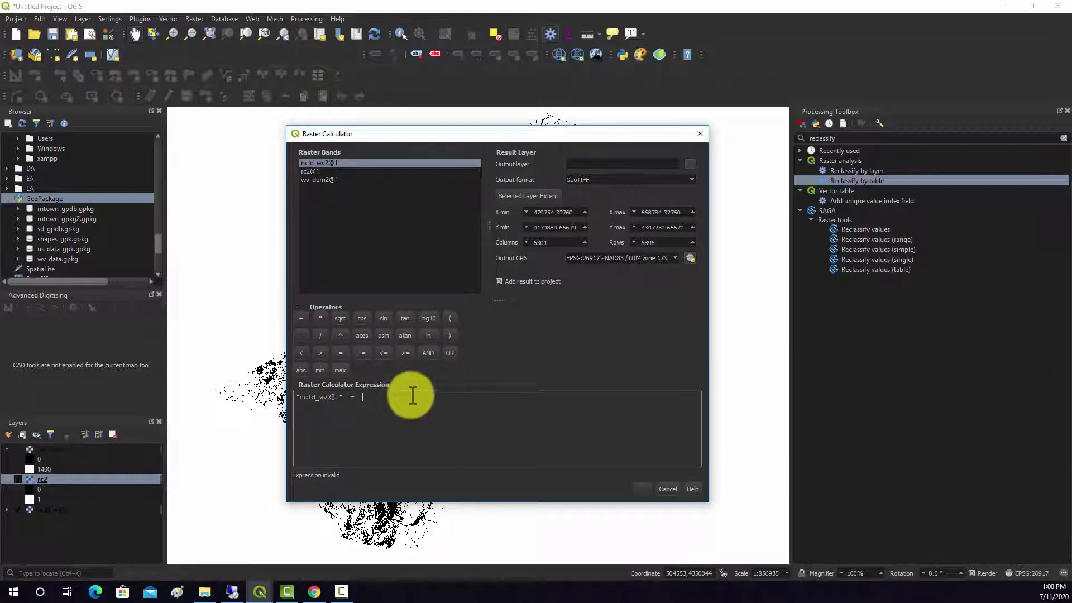
pyautogui.write('41')
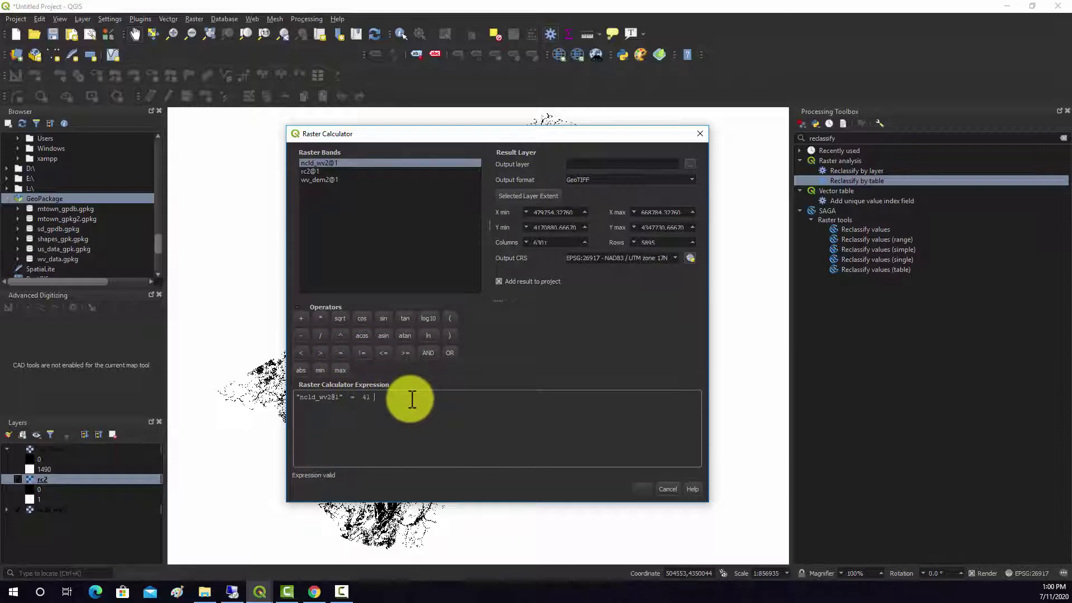
pyautogui.click(448, 351)
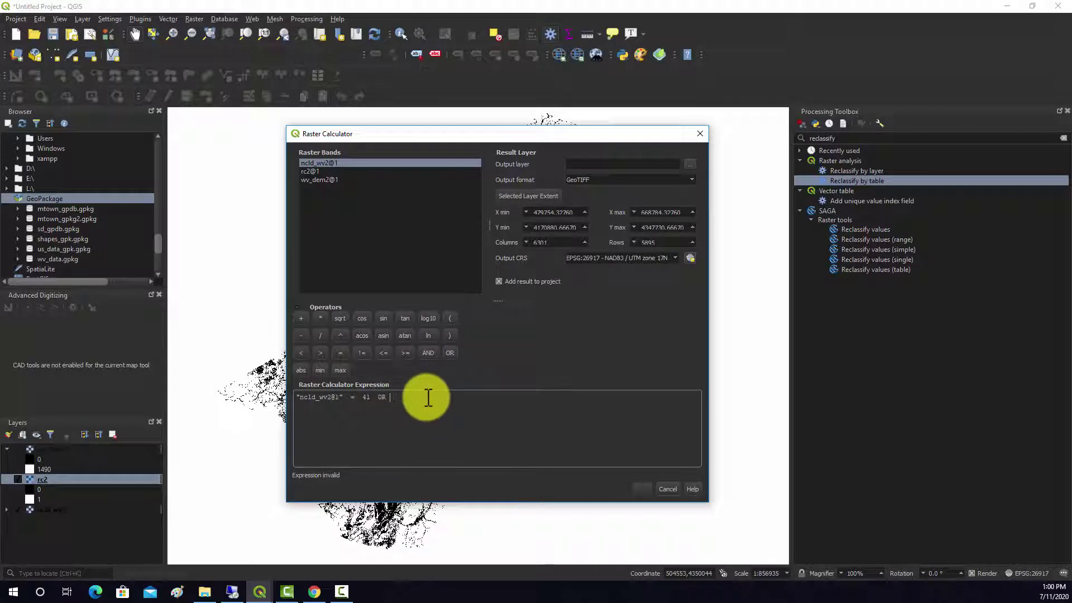
pyautogui.doubleClick(311, 164)
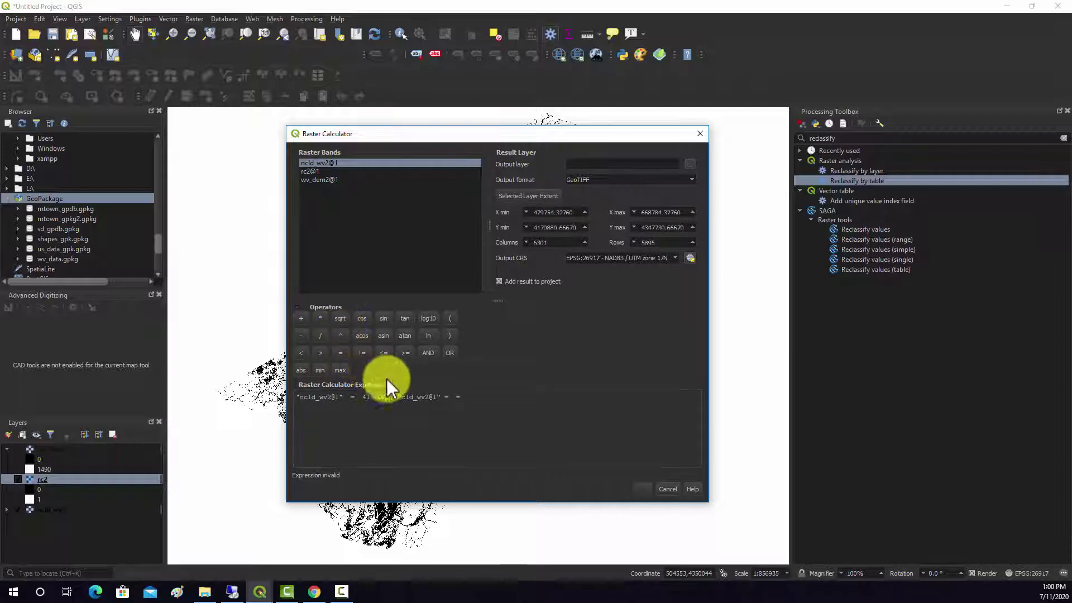
pyautogui.doubleClick(341, 353)
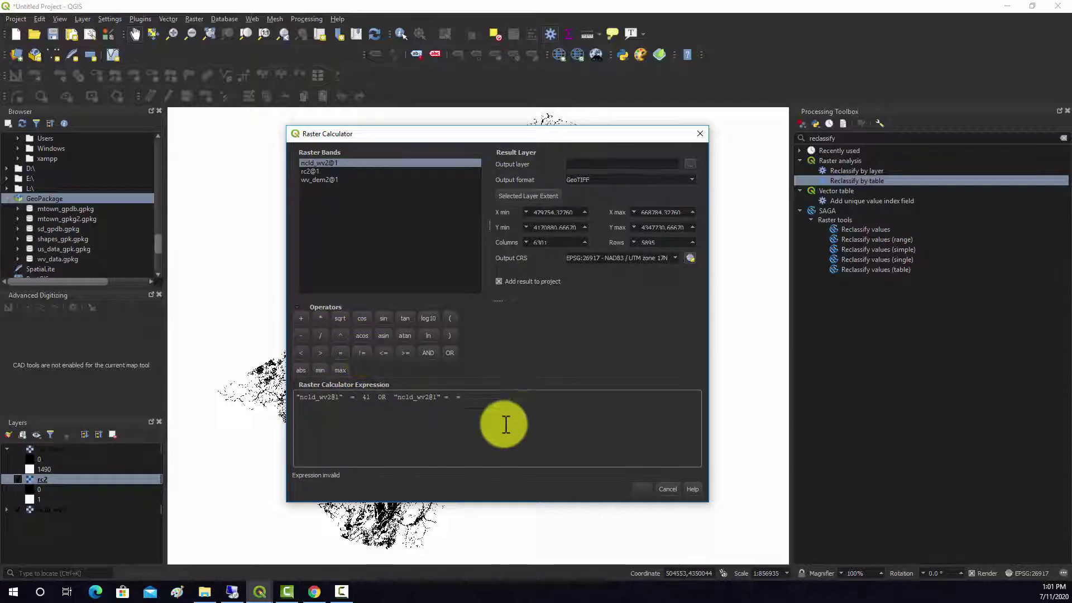
pyautogui.click(464, 399)
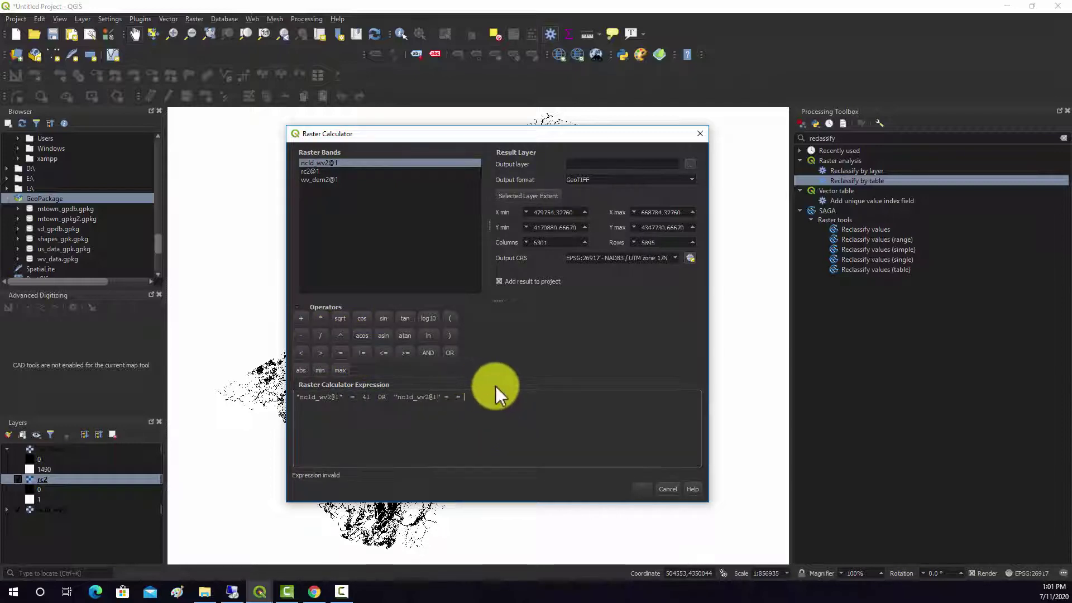
pyautogui.press('BackSpace')
pyautogui.write('42')
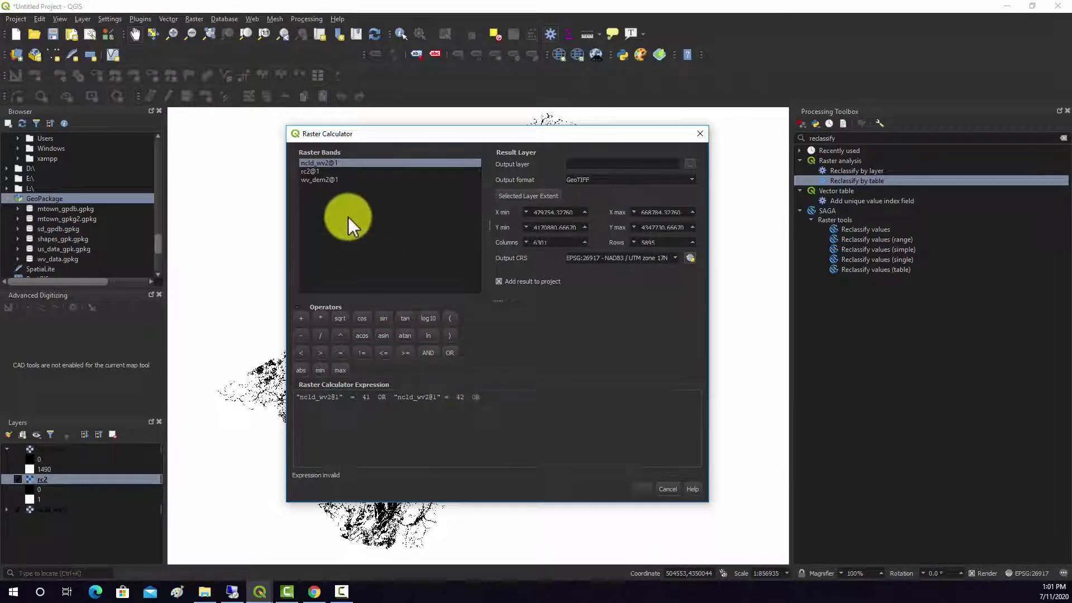
# Append the condition "ncld_wv2@1" = 43 and delete the duplicate OR after 42
pyautogui.doubleClick(326, 162)
pyautogui.click(342, 352)
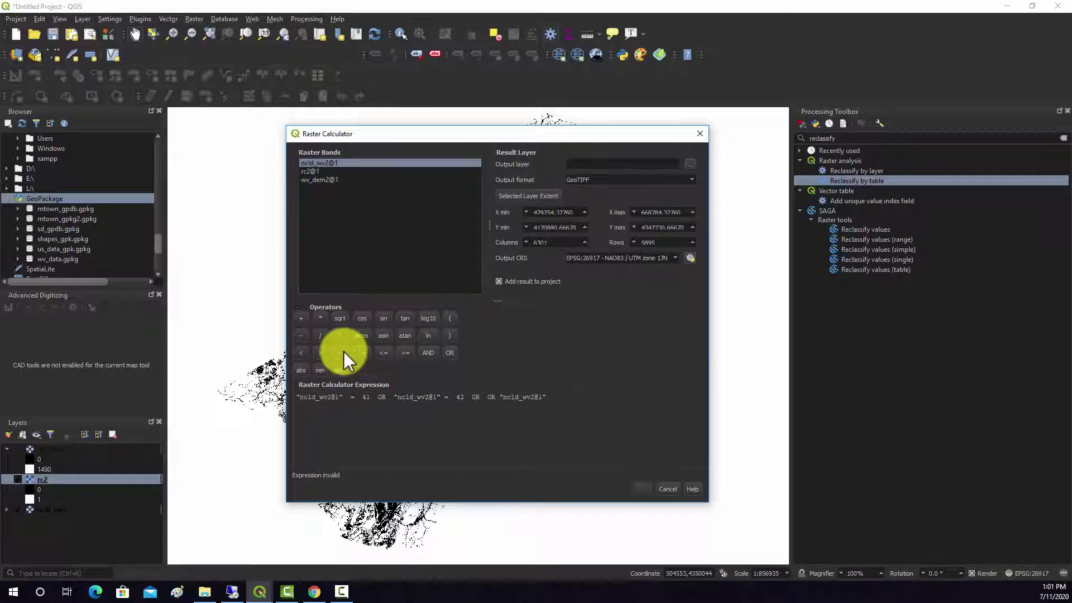
pyautogui.write('43')
pyautogui.moveTo(467, 397); pyautogui.dragTo(488, 399)
pyautogui.click(642, 427)
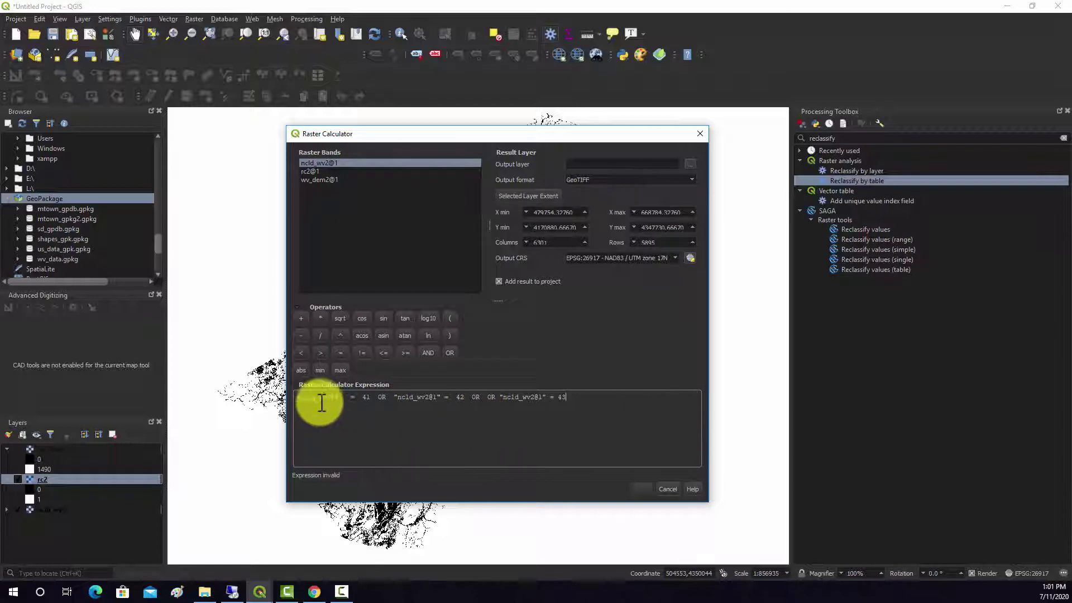
pyautogui.click(295, 397)
pyautogui.moveTo(471, 398); pyautogui.dragTo(495, 399)
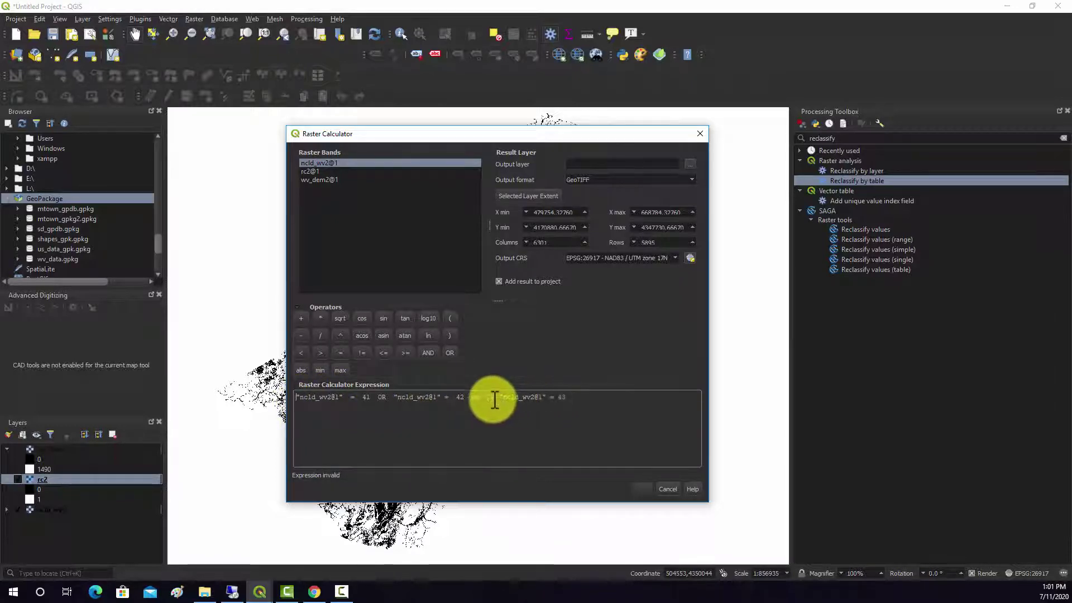
pyautogui.click(495, 399)
pyautogui.press('BackSpace')
pyautogui.press('BackSpace')
pyautogui.press('BackSpace')
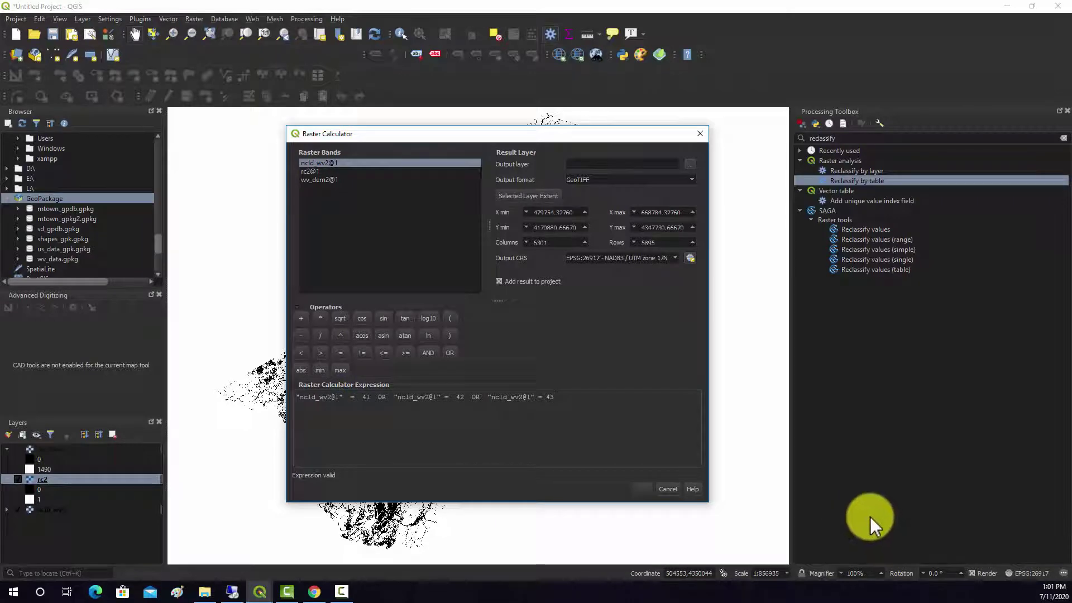
# Set the output file to rc3.tif
pyautogui.click(691, 165)
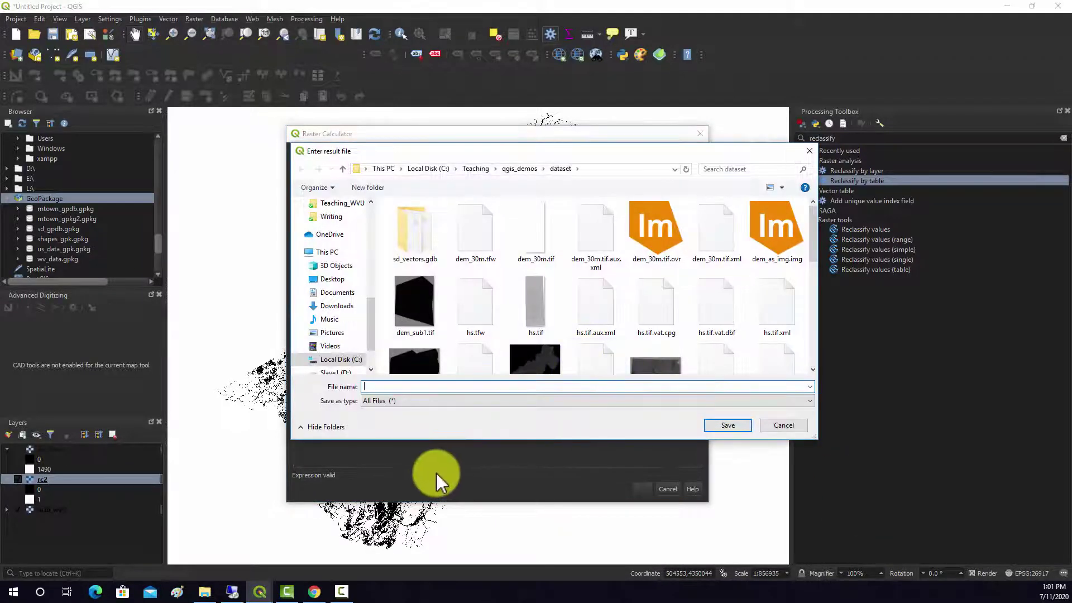
pyautogui.write('rc3.tif')
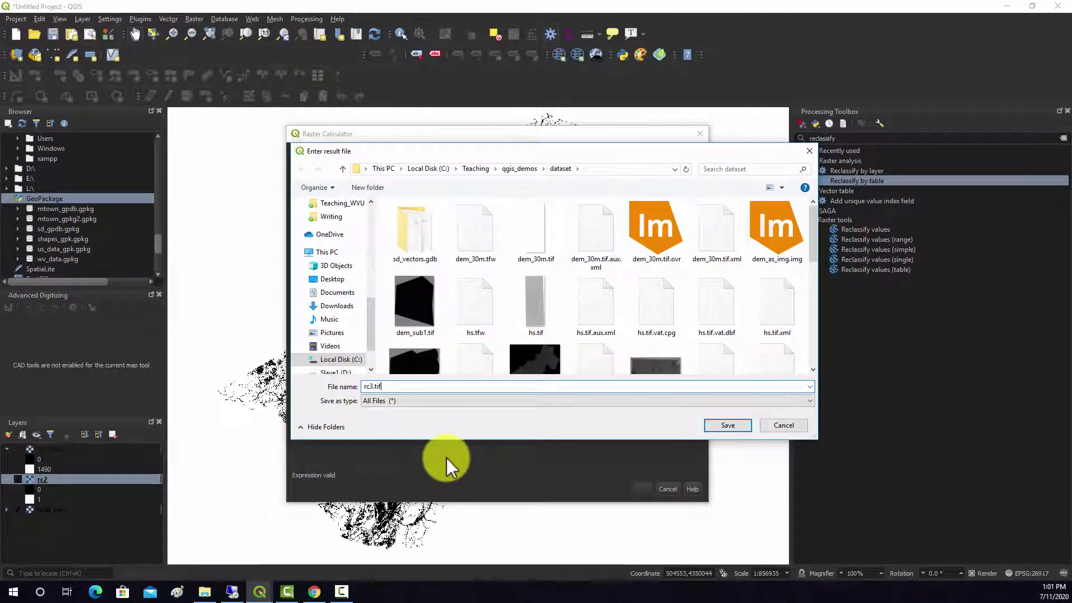
pyautogui.click(723, 426)
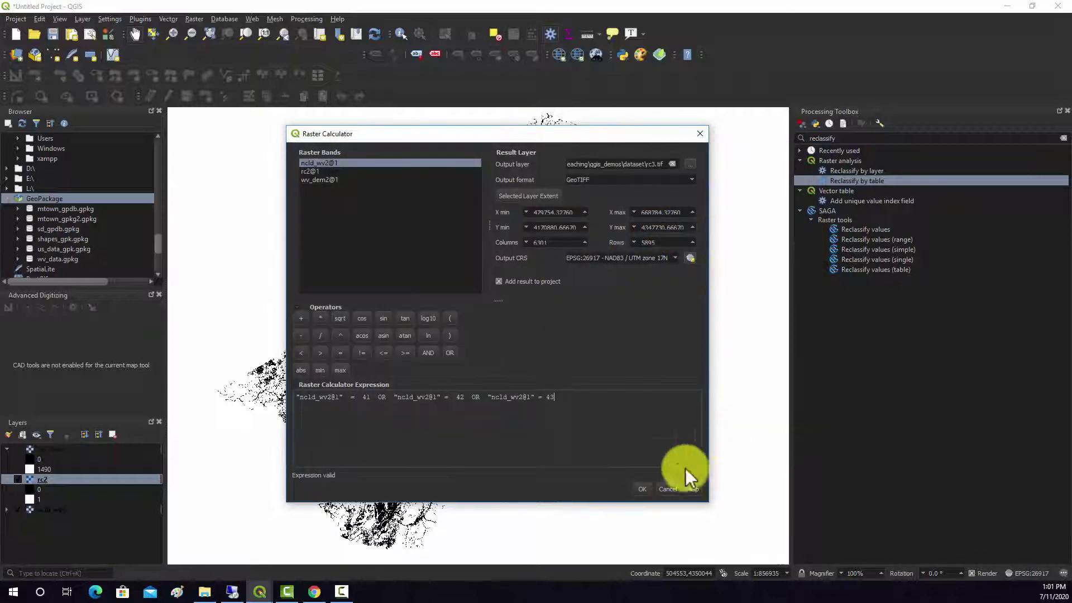
# Run the calculation to generate the rc3 mask of land-cover classes 41–43
pyautogui.click(638, 489)
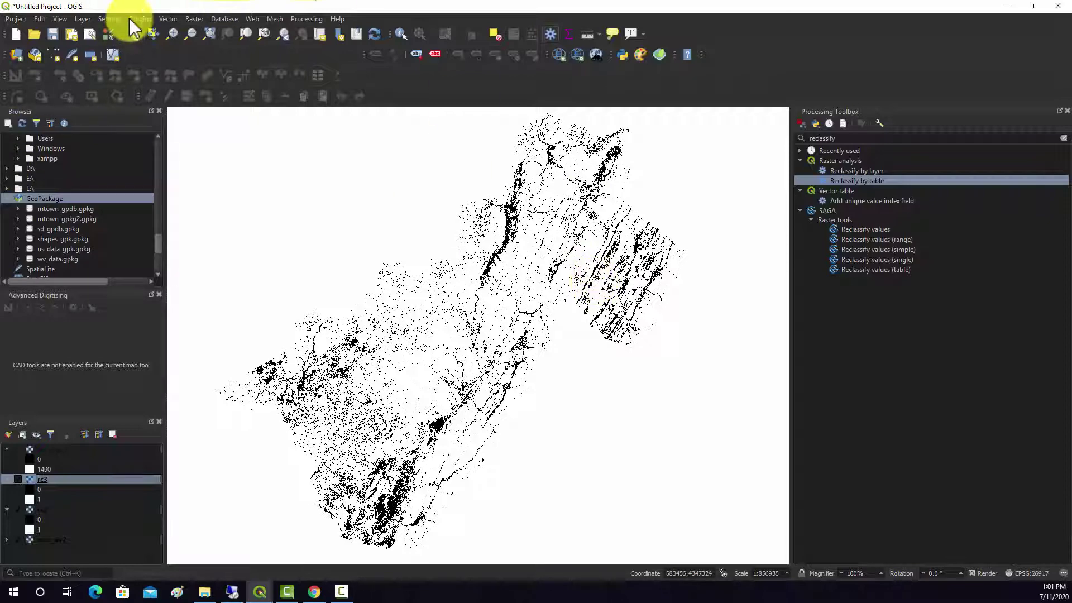
# In the Raster Calculator, enter "wv_dem2@1" < 900 OR "wv_dem2@1" > 1300
pyautogui.click(190, 18)
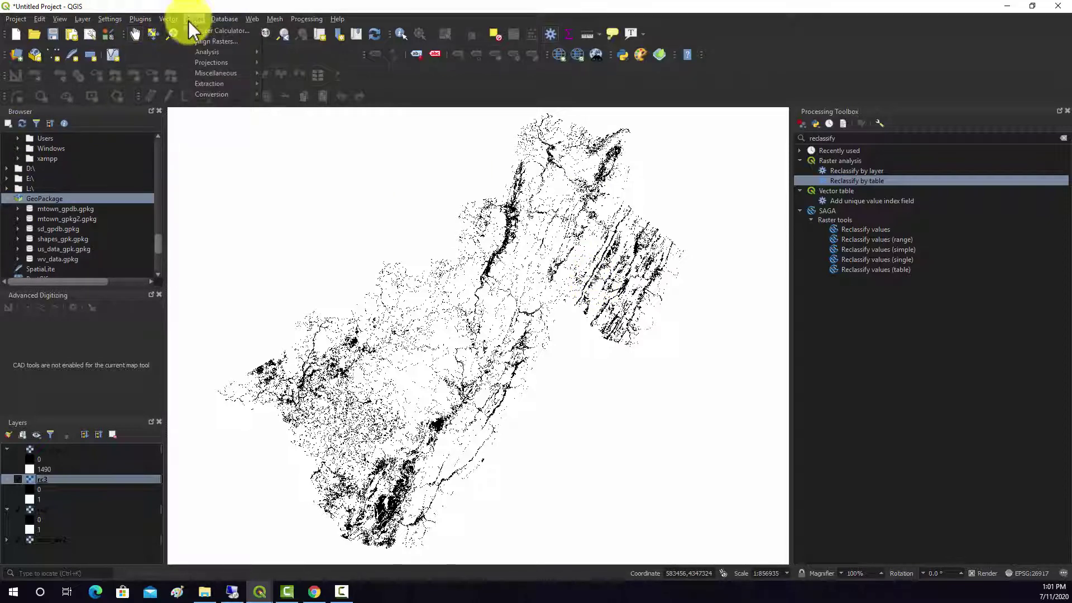
pyautogui.click(220, 30)
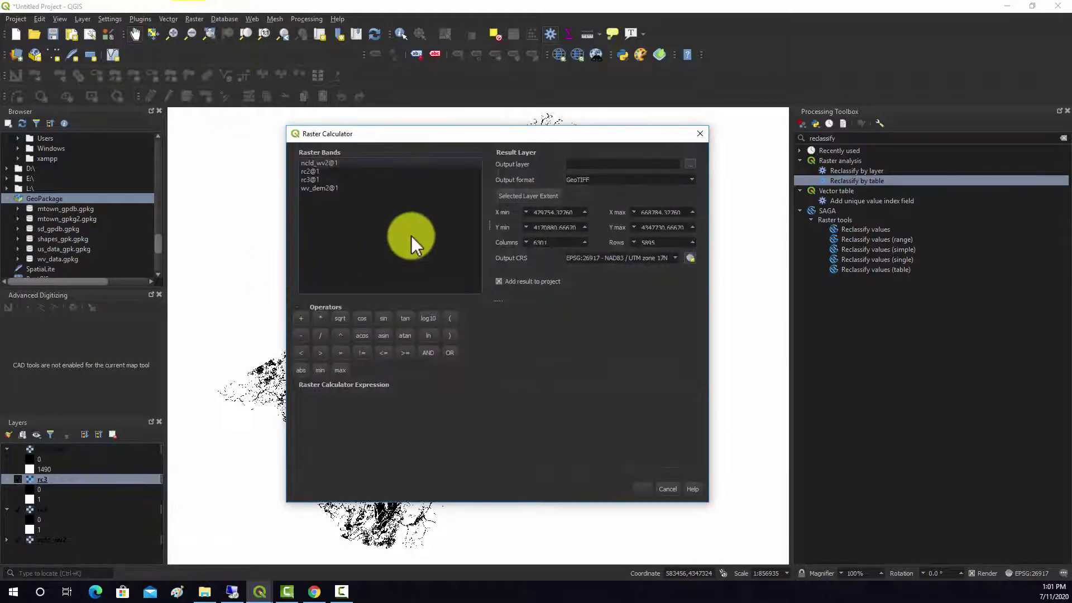
pyautogui.doubleClick(321, 189)
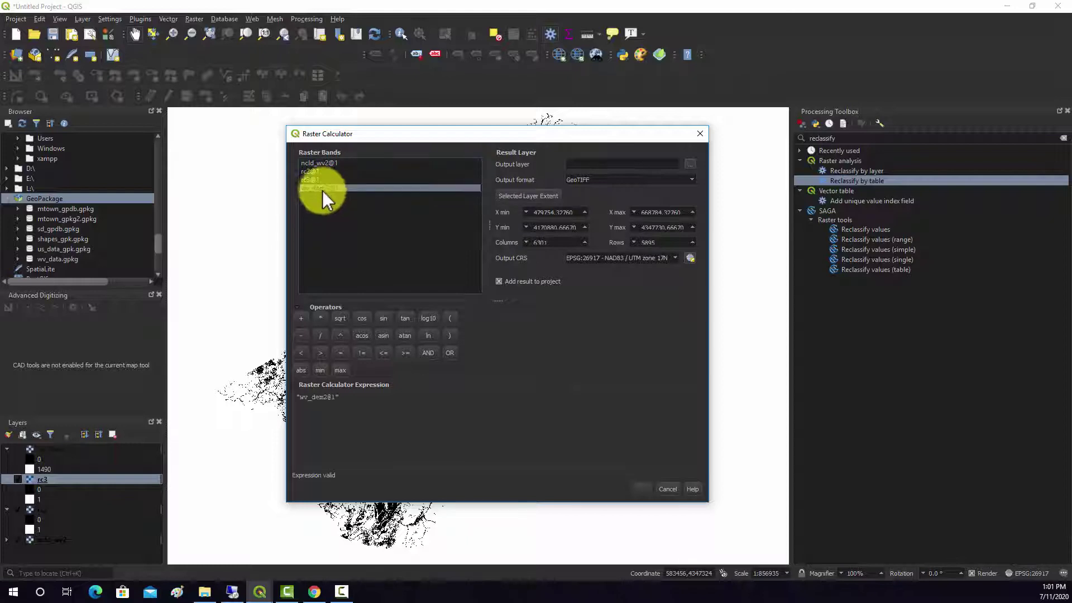
pyautogui.click(377, 423)
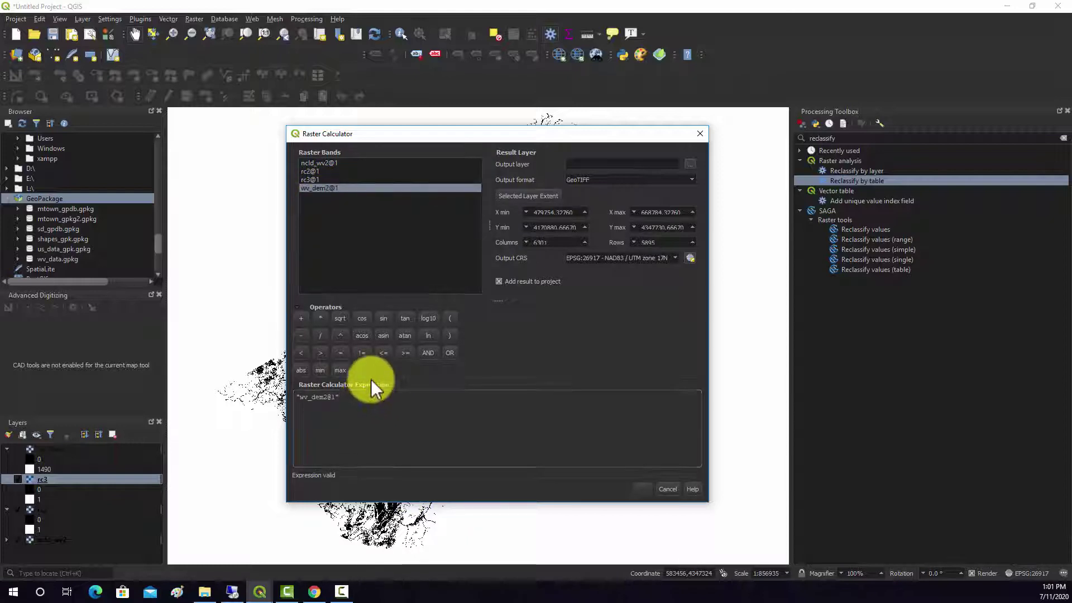
pyautogui.click(300, 353)
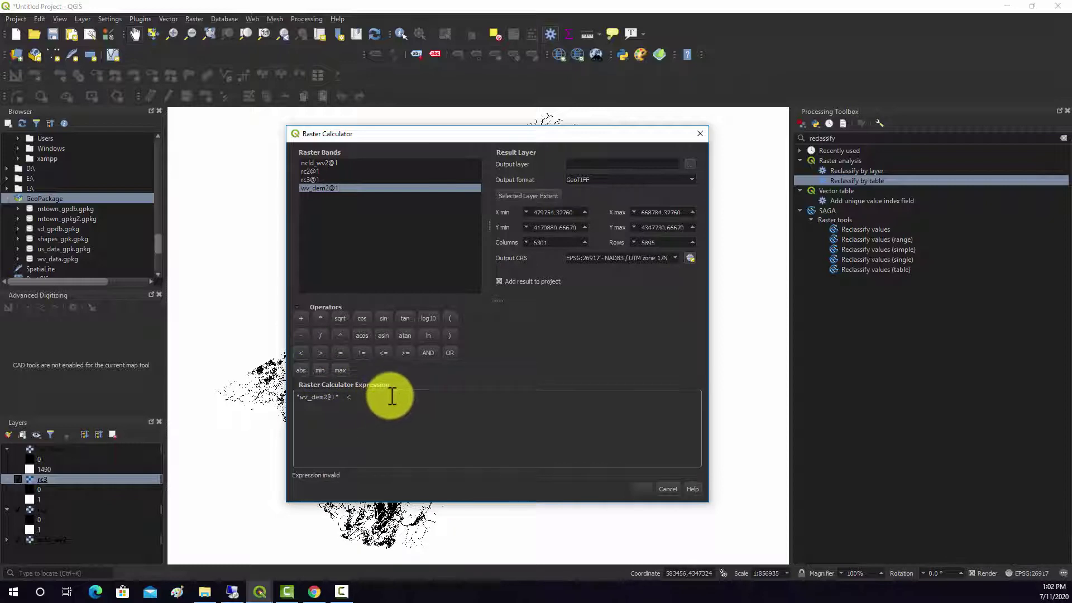
pyautogui.write('900')
pyautogui.click(450, 353)
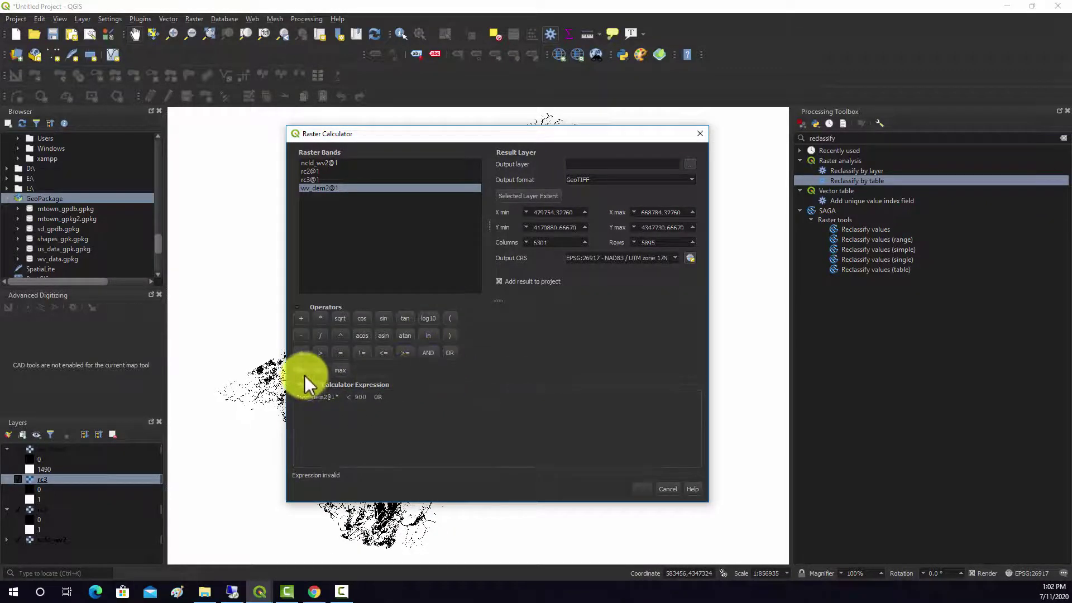
pyautogui.doubleClick(312, 188)
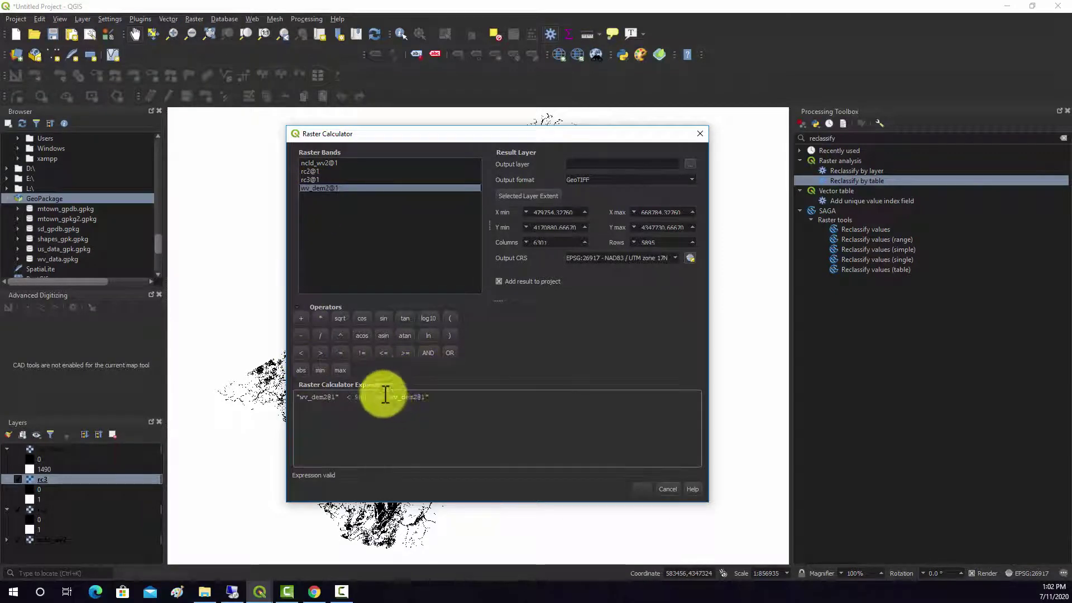
pyautogui.click(323, 353)
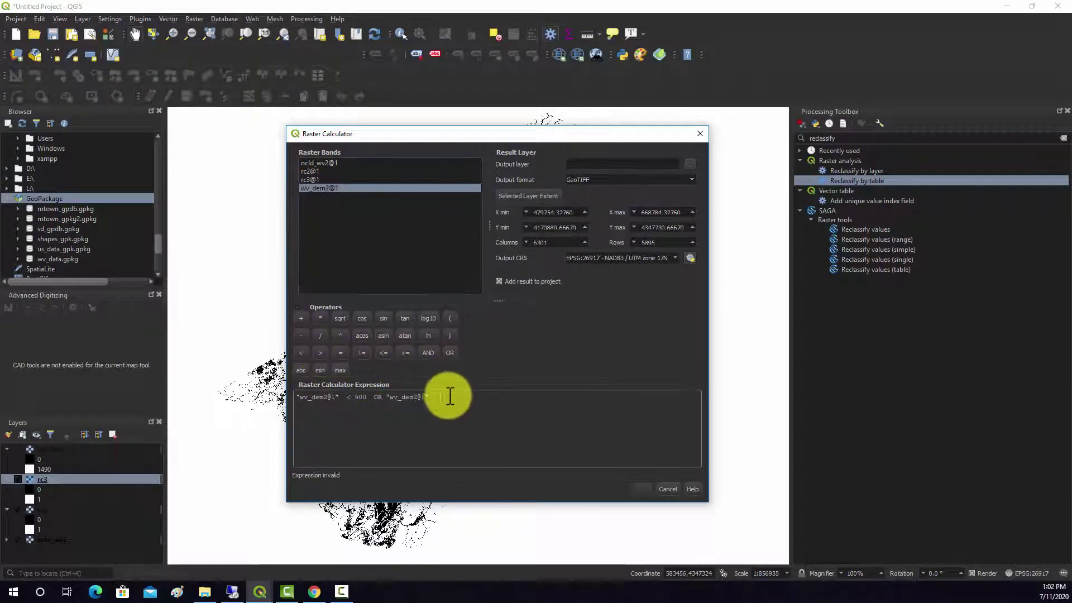
pyautogui.write('1300')
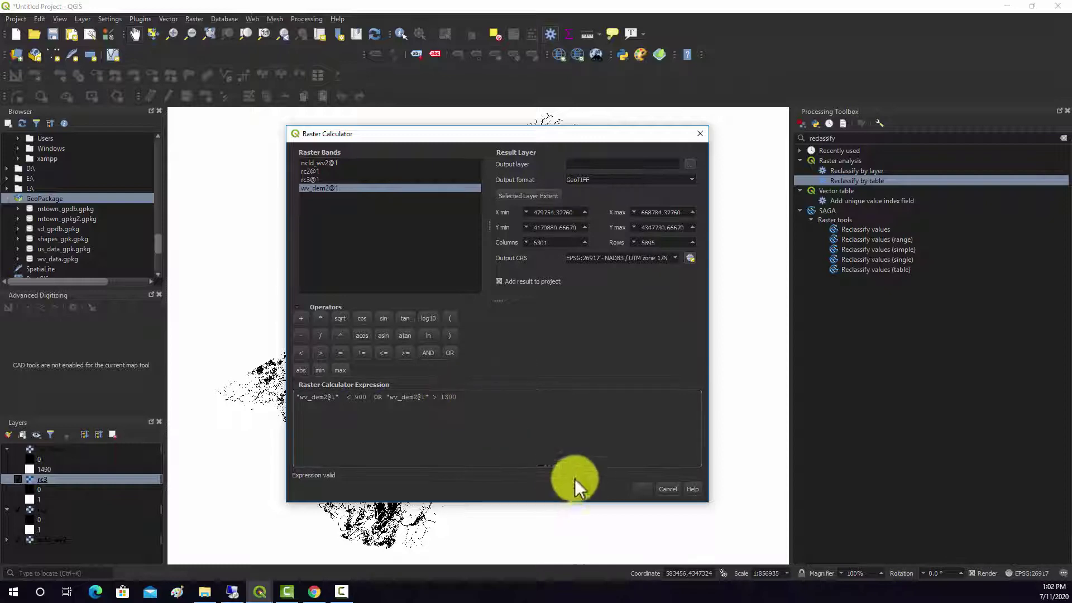
# Set the output file to rc4.tif, correcting the mistyped extension
pyautogui.click(689, 163)
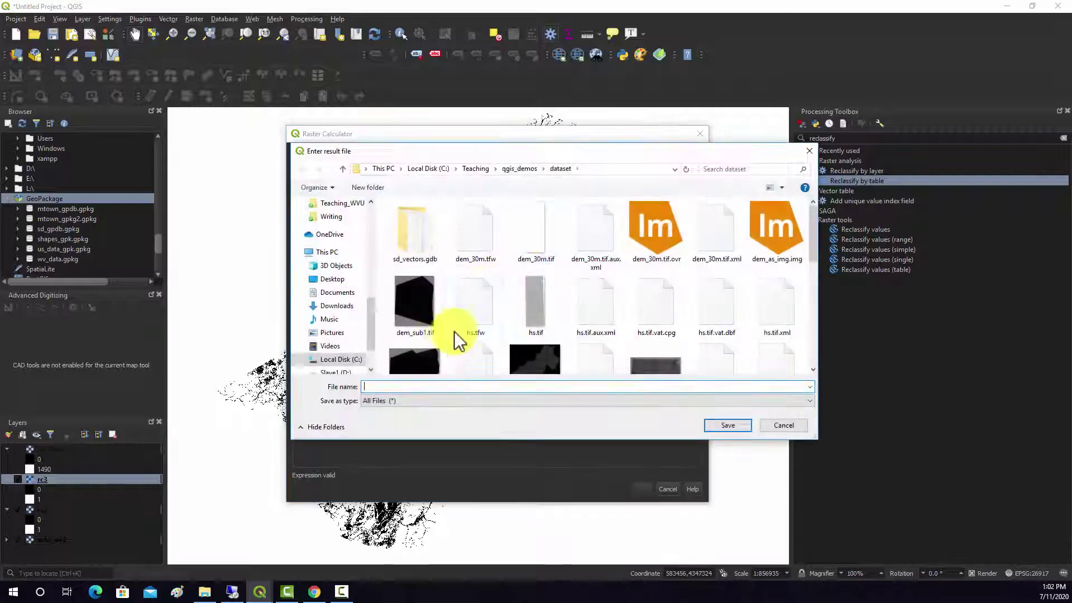
pyautogui.write('rc')
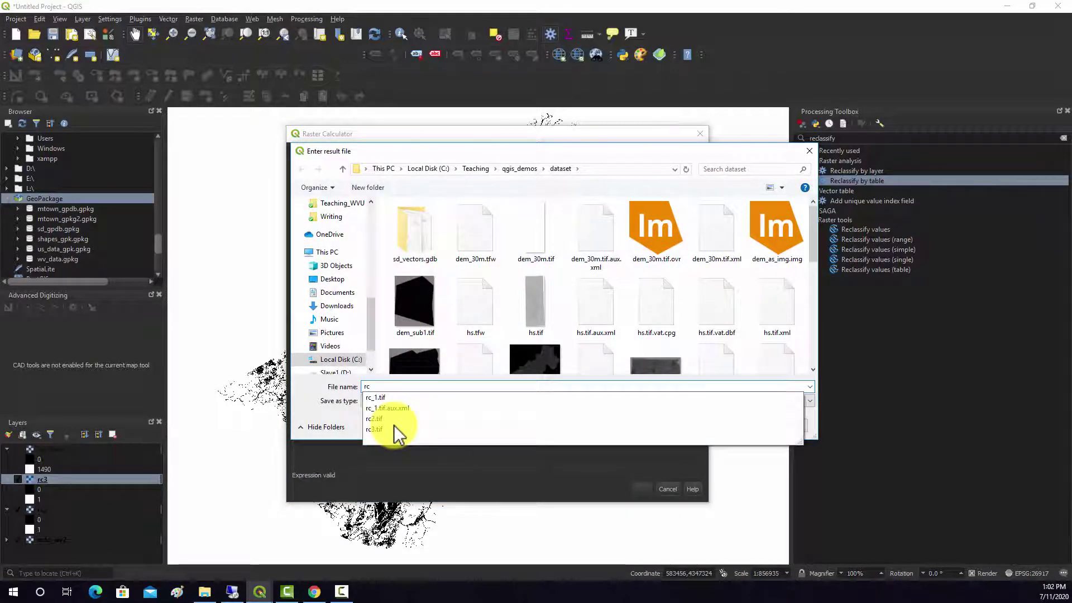
pyautogui.write('4.tiof')
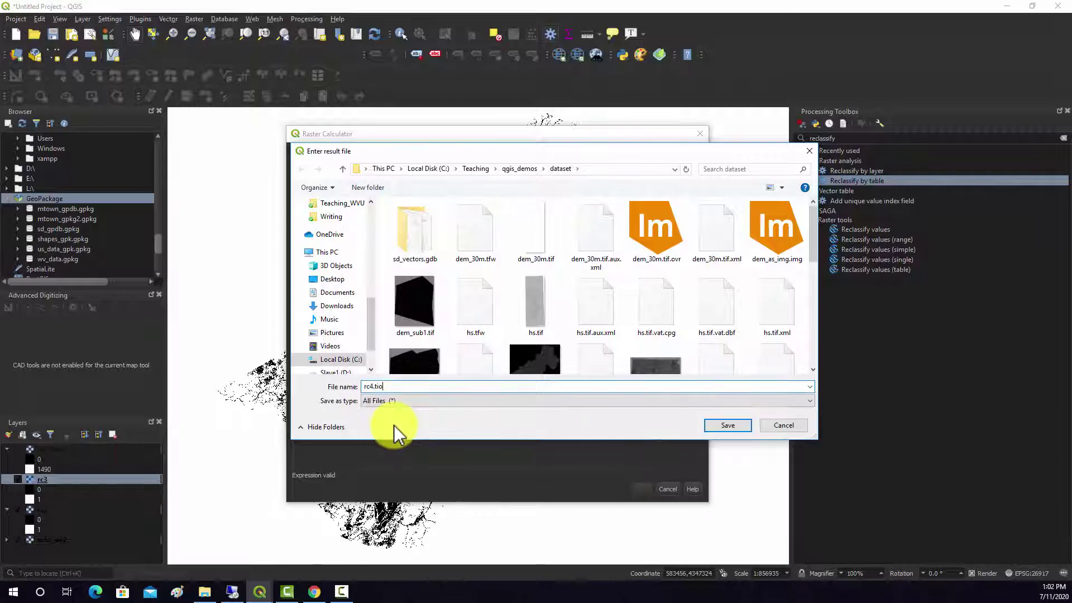
pyautogui.press('BackSpace')
pyautogui.press('BackSpace')
pyautogui.write('f')
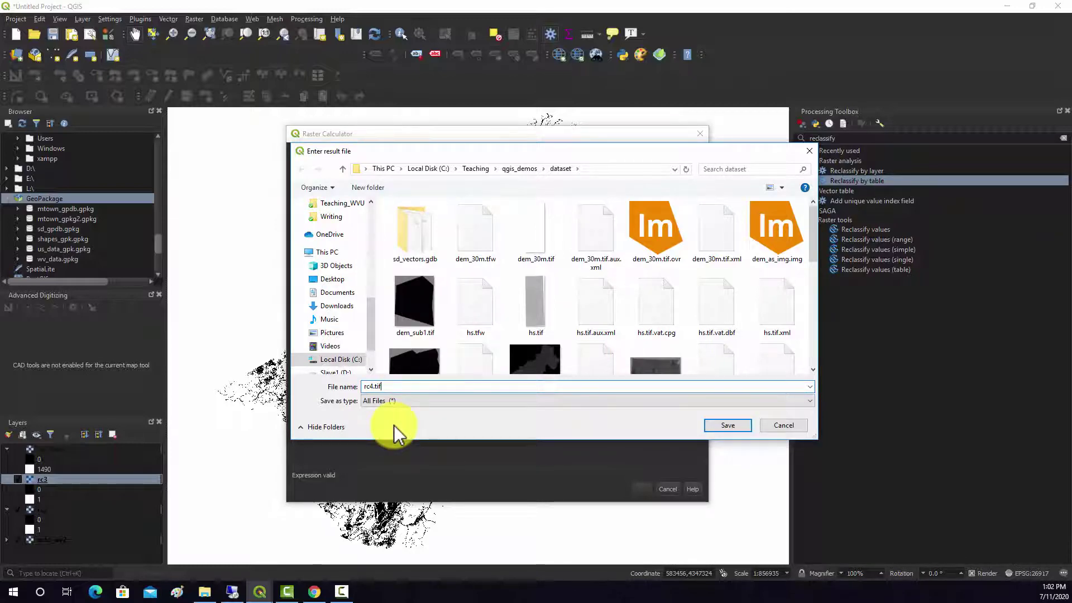
pyautogui.click(726, 426)
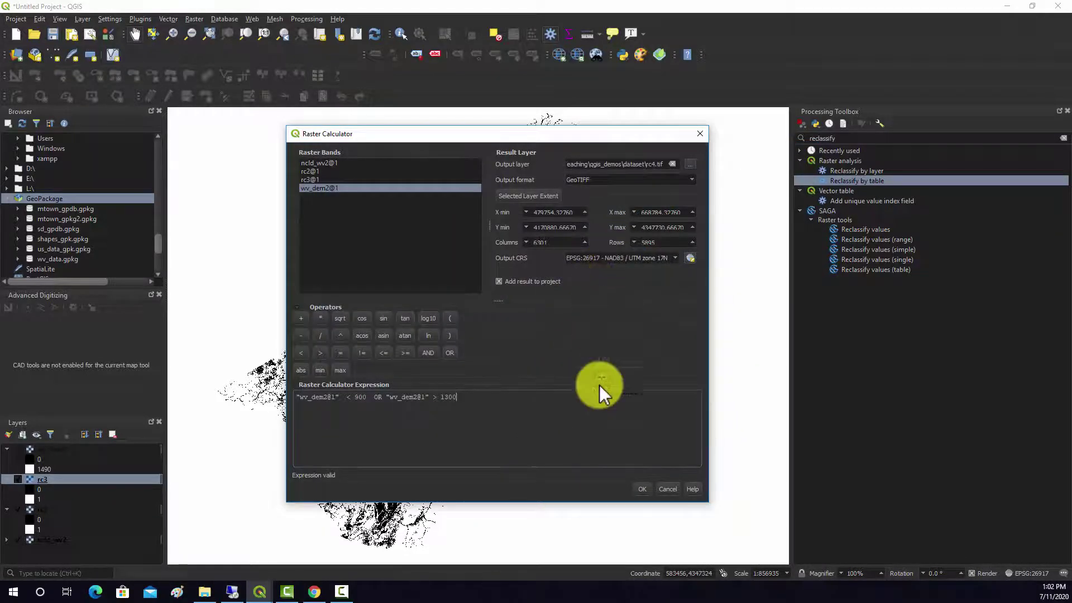
# Run the rc4 calculation and make the new rc4 layer visible
pyautogui.click(641, 489)
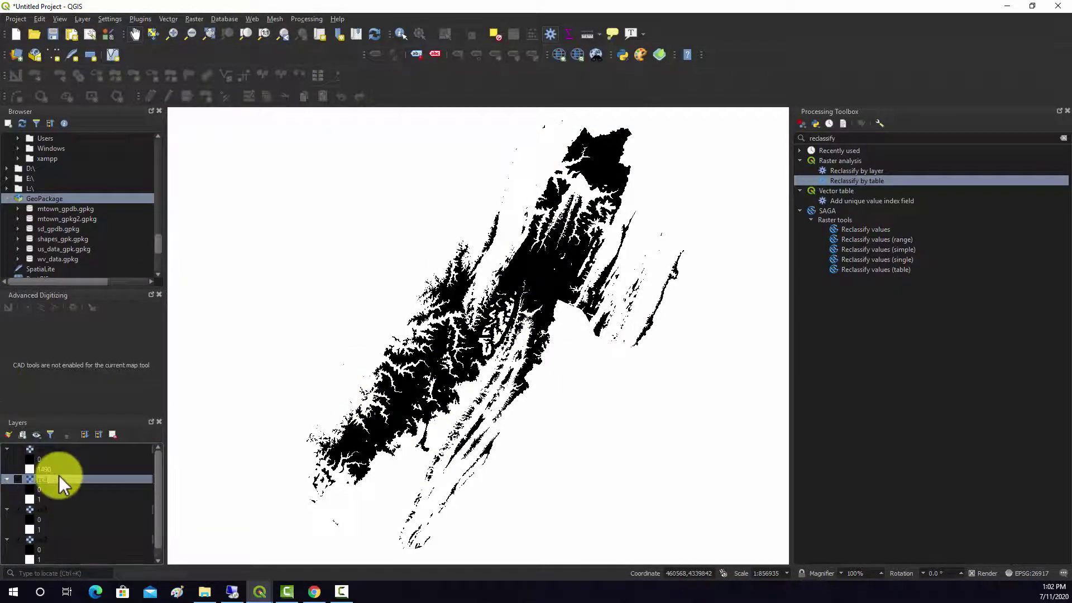
pyautogui.click(20, 478)
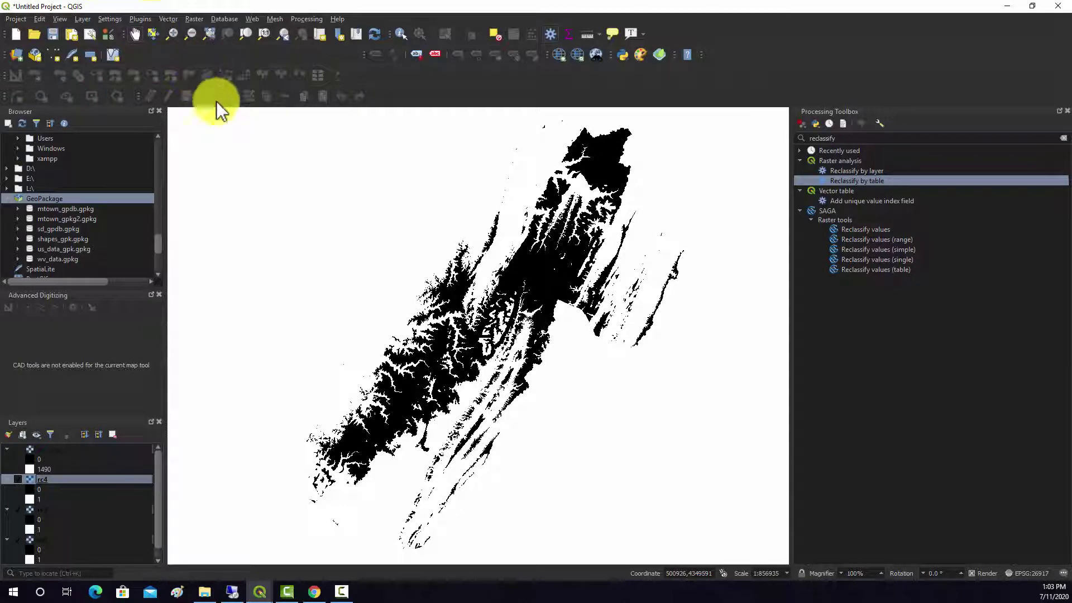
# Open Align Rasters from the Raster menu
pyautogui.click(190, 19)
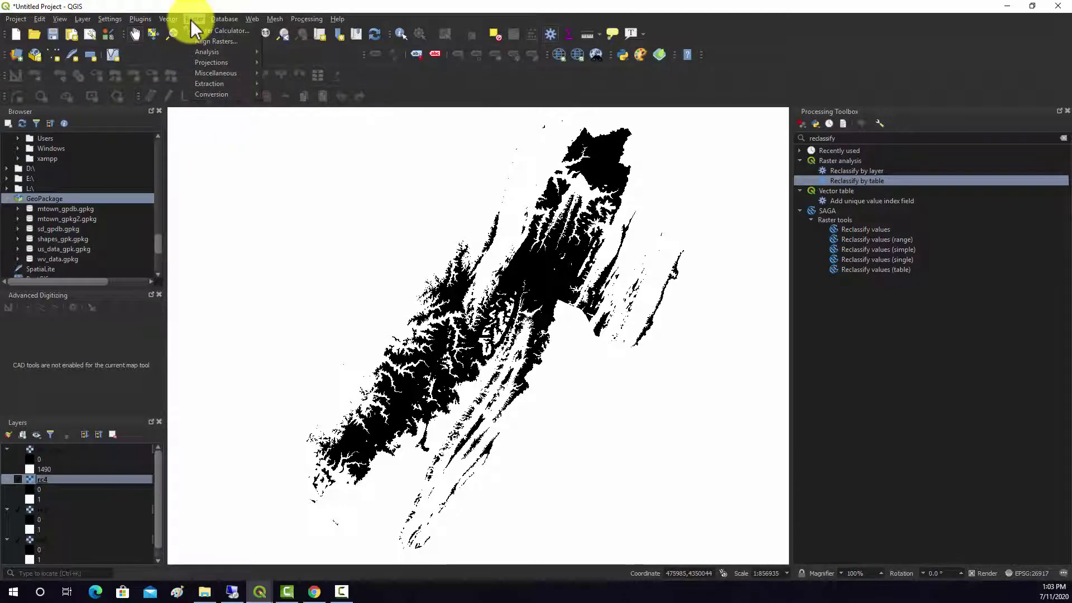
pyautogui.click(199, 42)
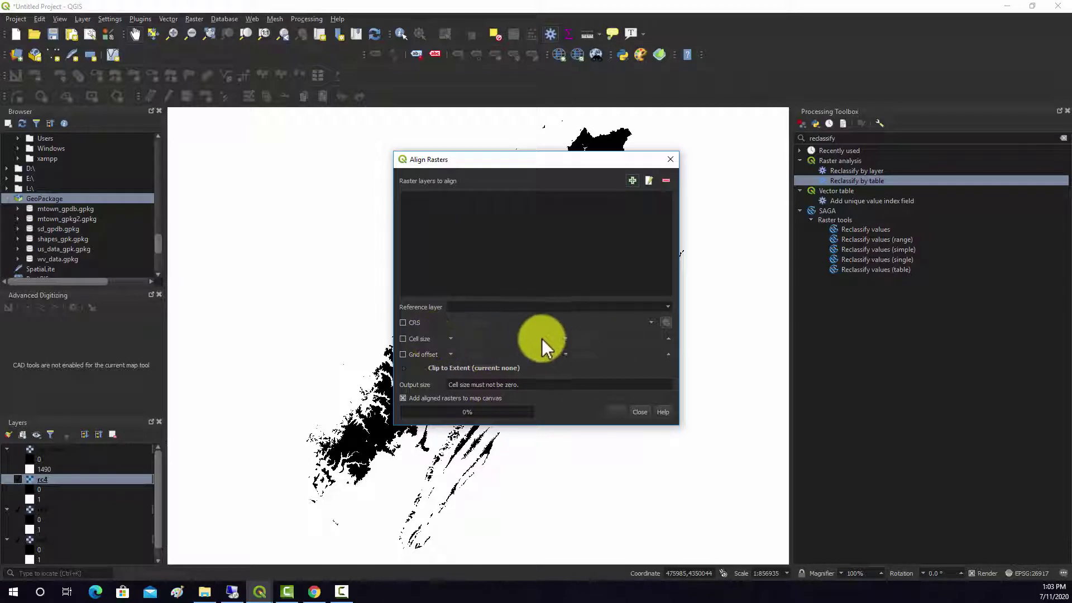
# Close the alignment tool and build "wv_dem2@1" > 1200 AND "ncld_wv2@1" = 41 in the Raster Calculator
pyautogui.click(640, 413)
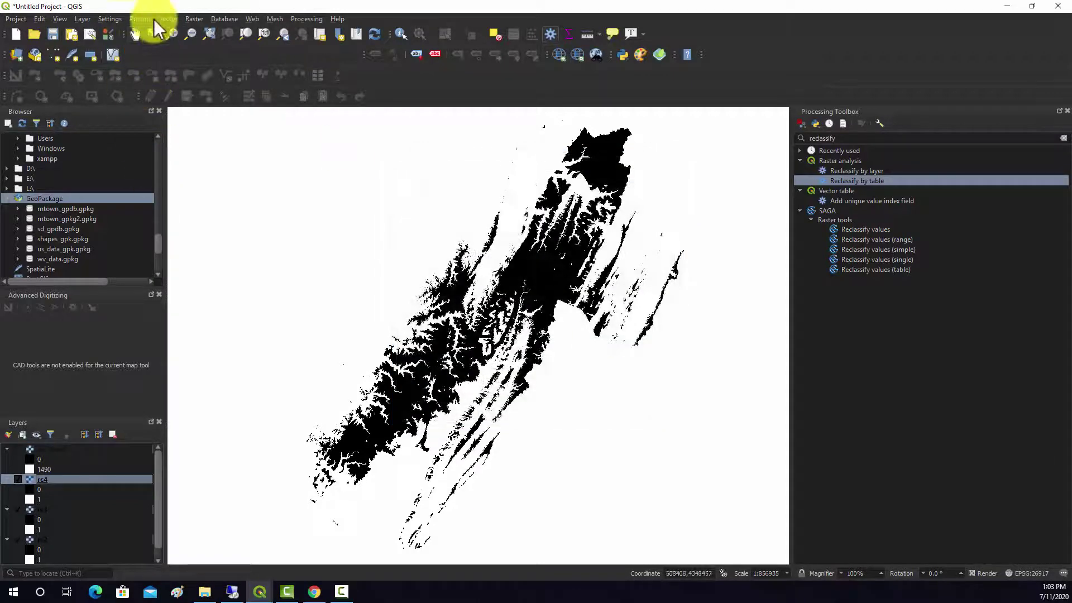
pyautogui.click(187, 18)
pyautogui.click(208, 32)
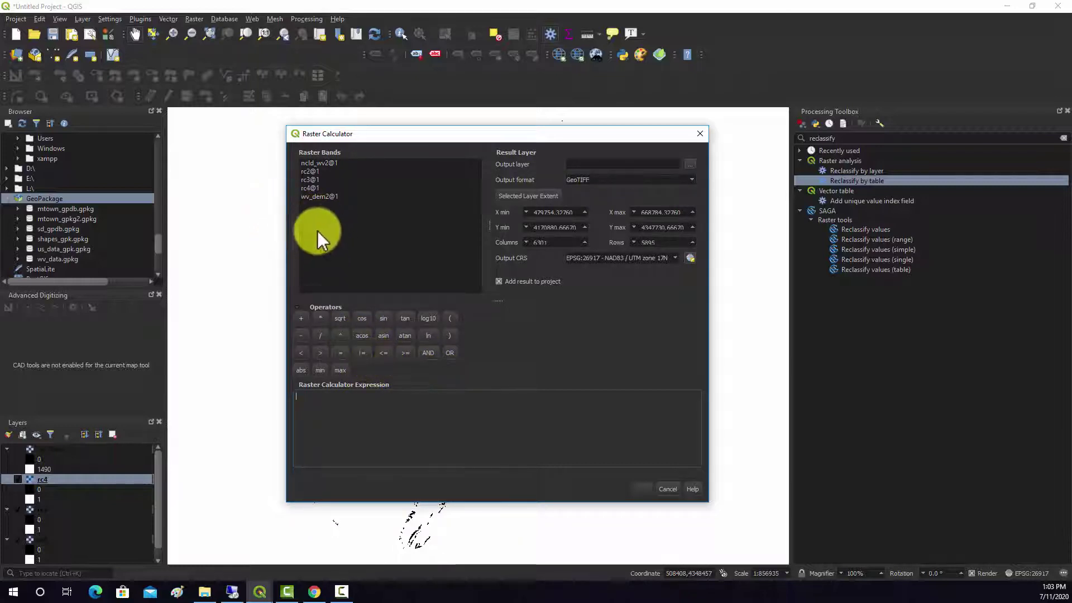
pyautogui.doubleClick(321, 195)
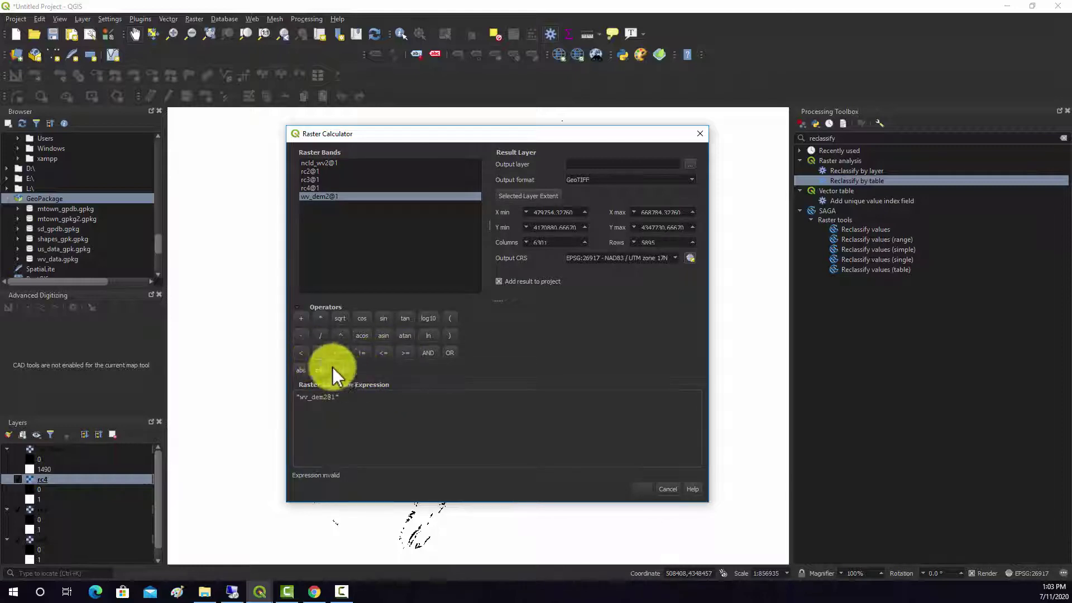
pyautogui.write('1200')
pyautogui.click(429, 353)
pyautogui.doubleClick(309, 163)
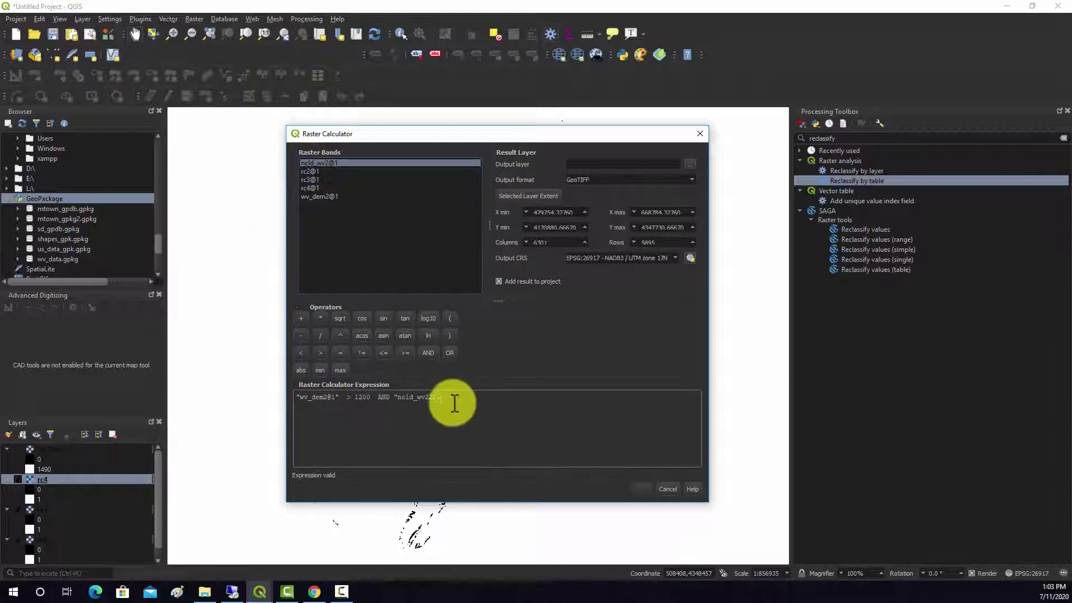
pyautogui.click(338, 352)
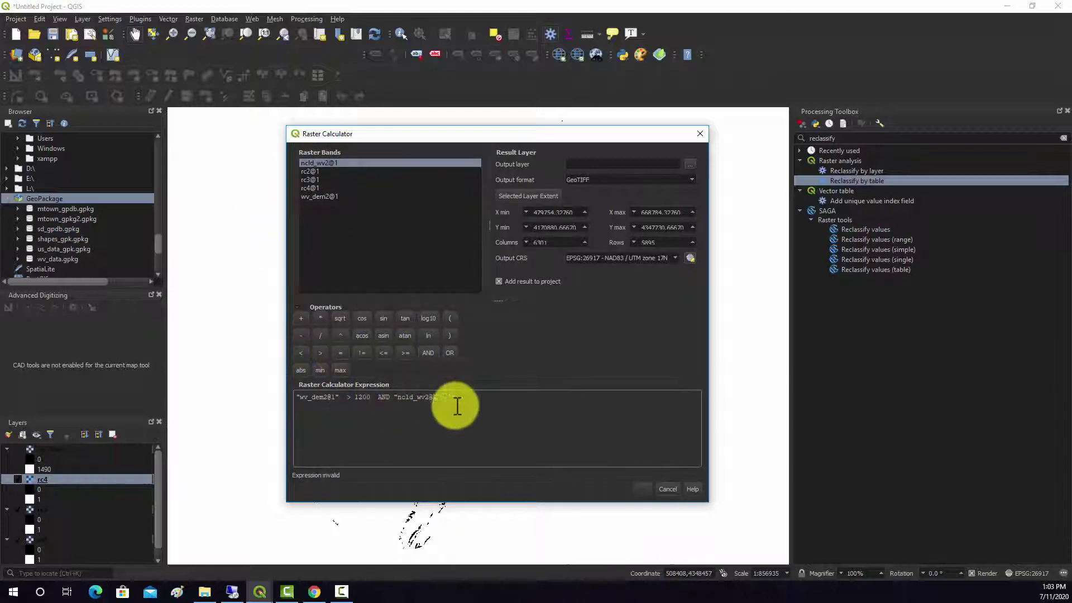
pyautogui.click(482, 396)
pyautogui.write('41')
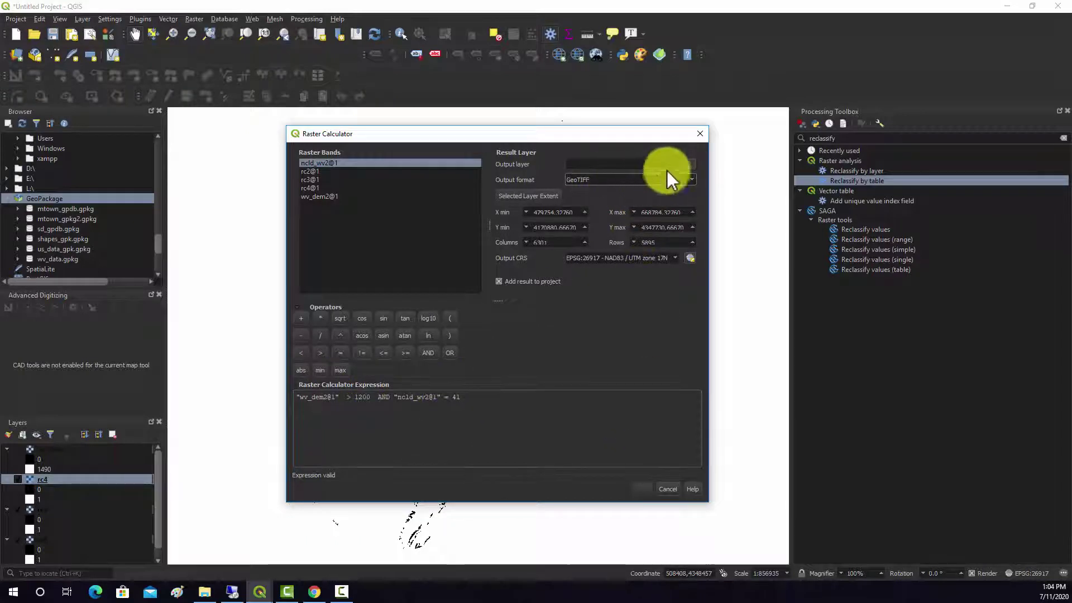
# Set the calculation's output layer to rc5.tif
pyautogui.click(690, 164)
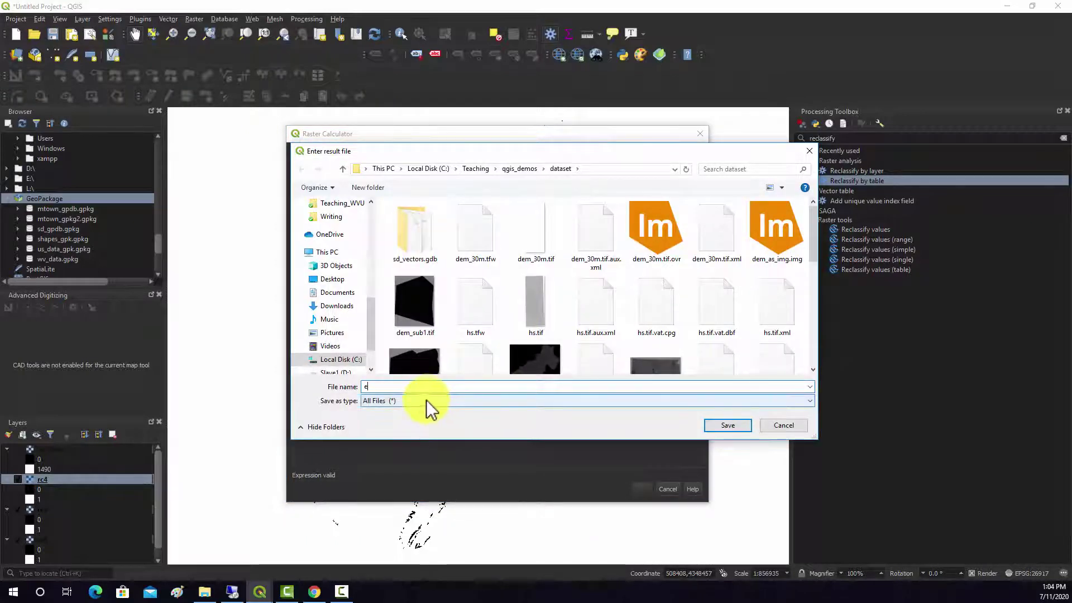
pyautogui.write('rc')
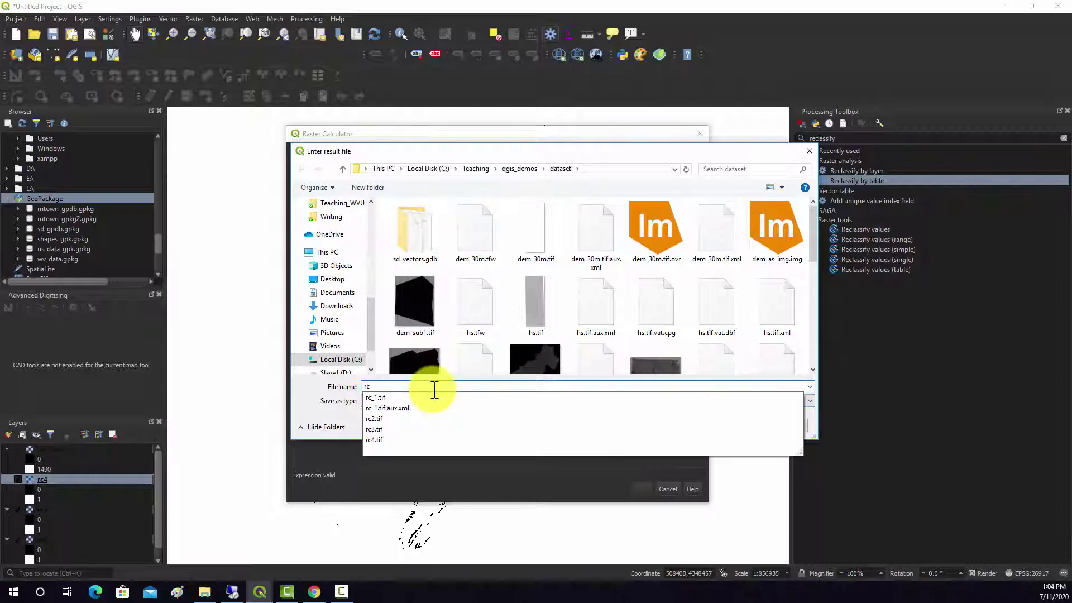
pyautogui.write('5')
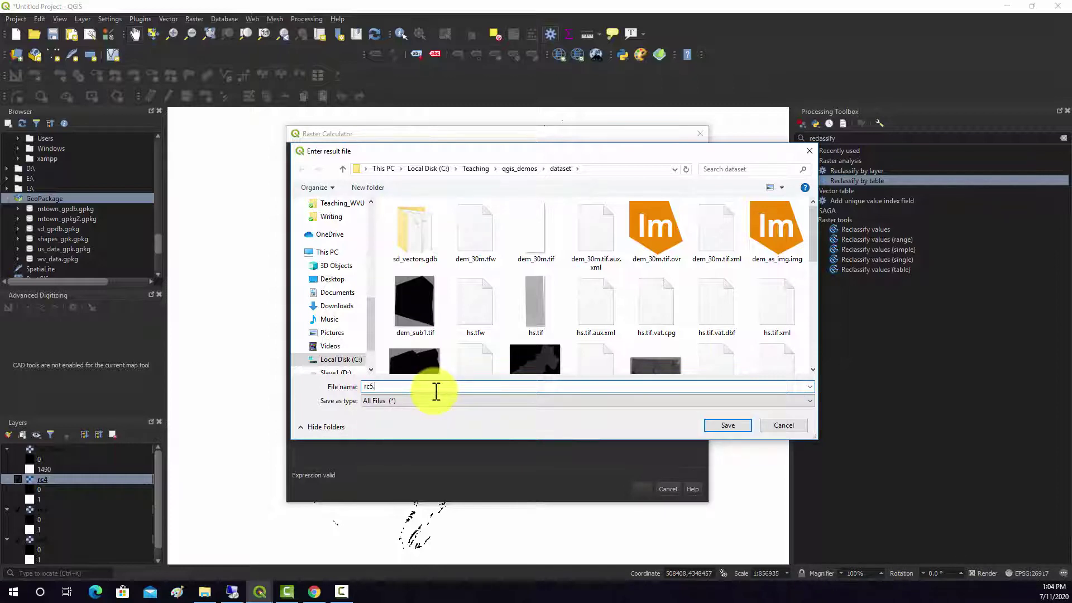
pyautogui.write('.tif')
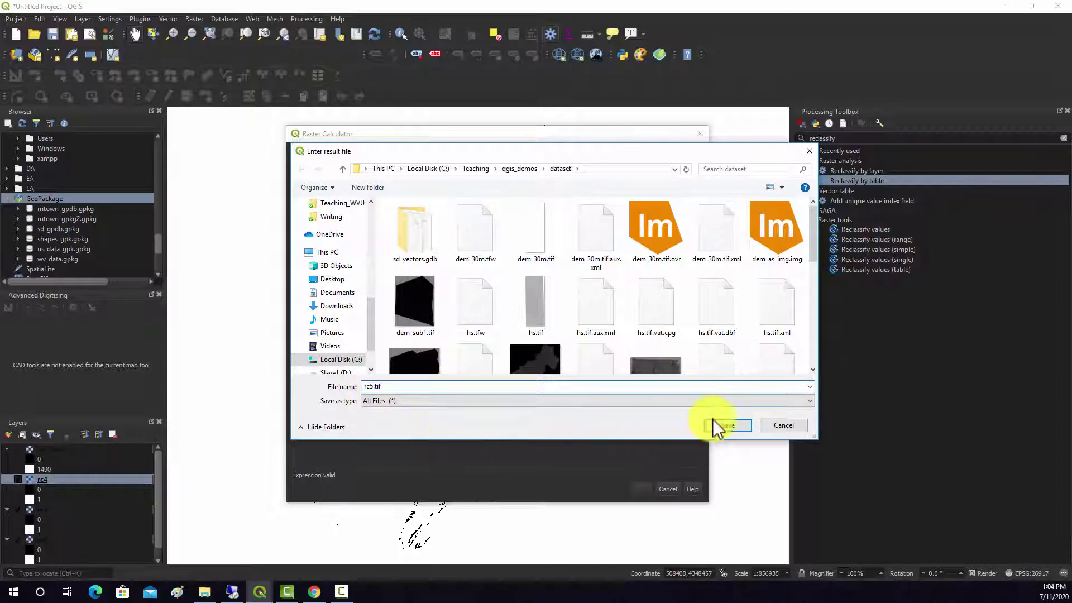
pyautogui.click(726, 425)
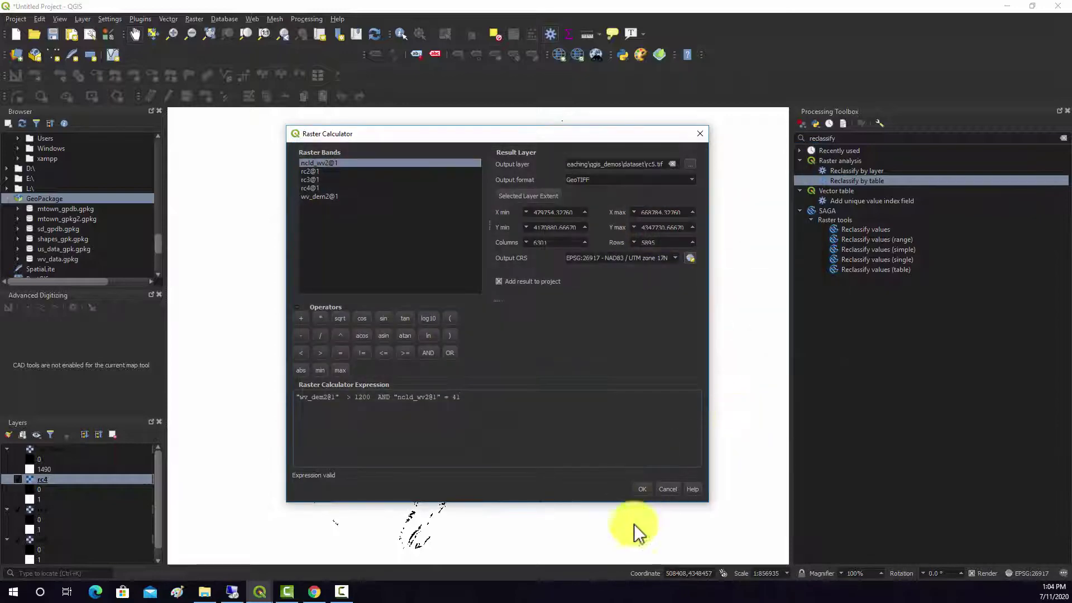
# Run the calculation to create the 0/1 rc5 layer and check it in the Layers panel
pyautogui.click(642, 489)
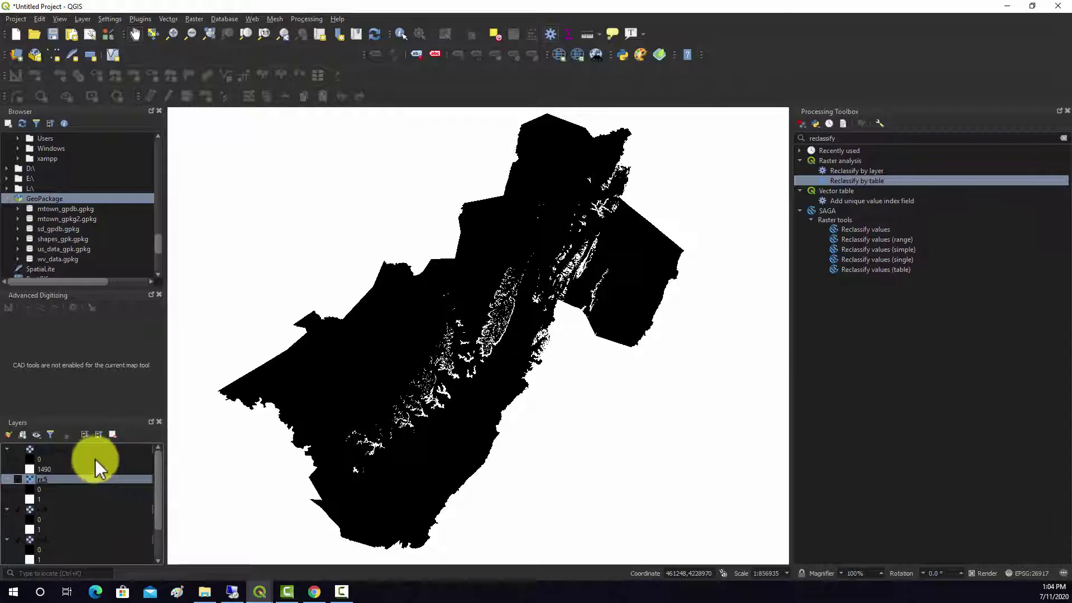
pyautogui.scroll(-3, 105, 463)
pyautogui.scroll(1, 120, 458)
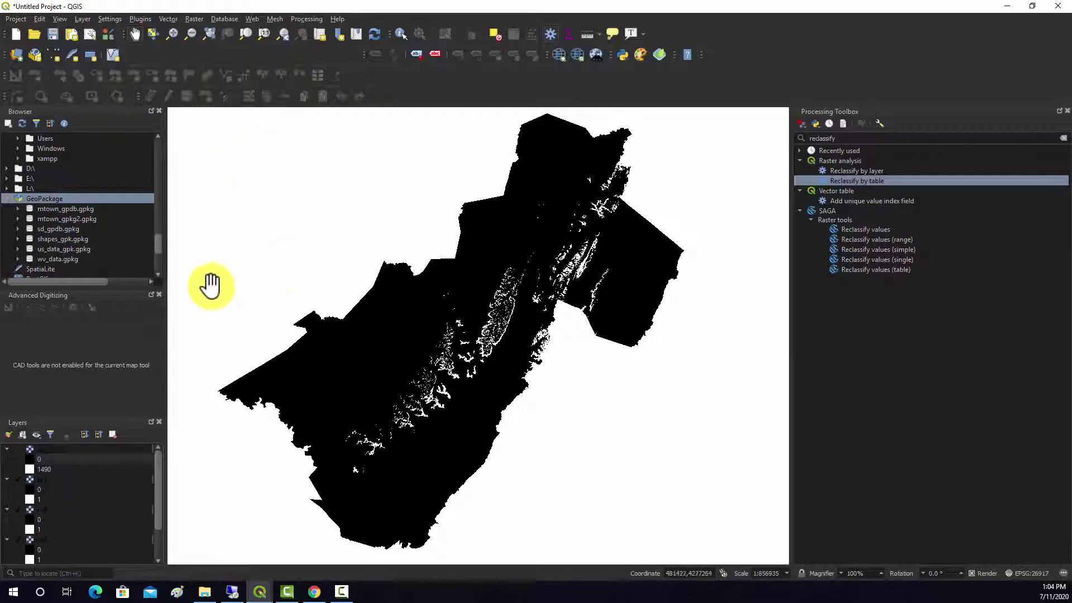
# Calculate "wv_dem2@1" > 1200 in the Raster Calculator and save it as rc6.tif
pyautogui.click(194, 19)
pyautogui.click(198, 31)
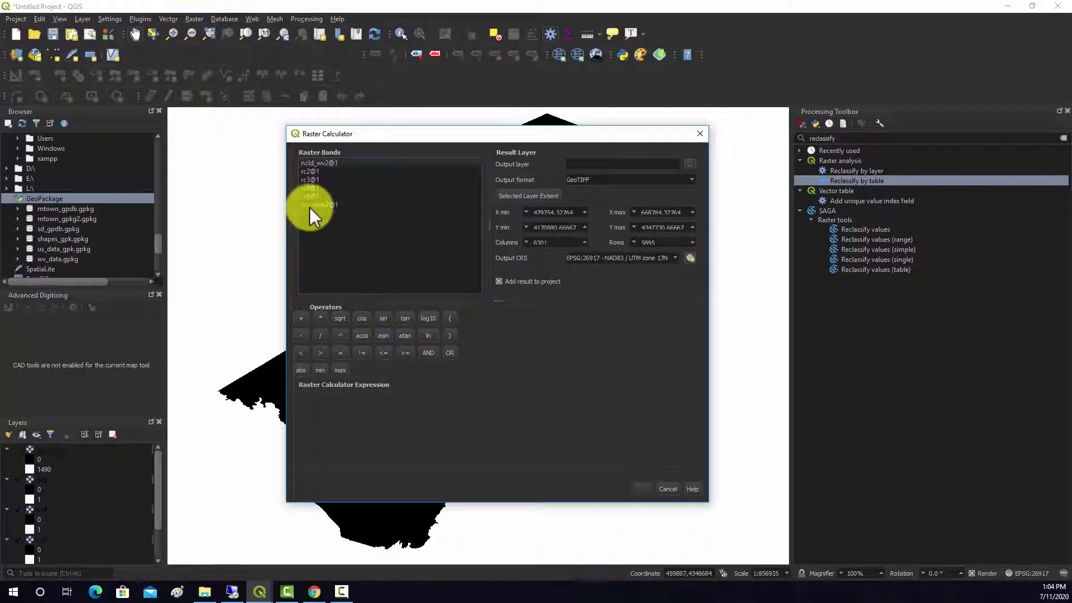
pyautogui.doubleClick(311, 205)
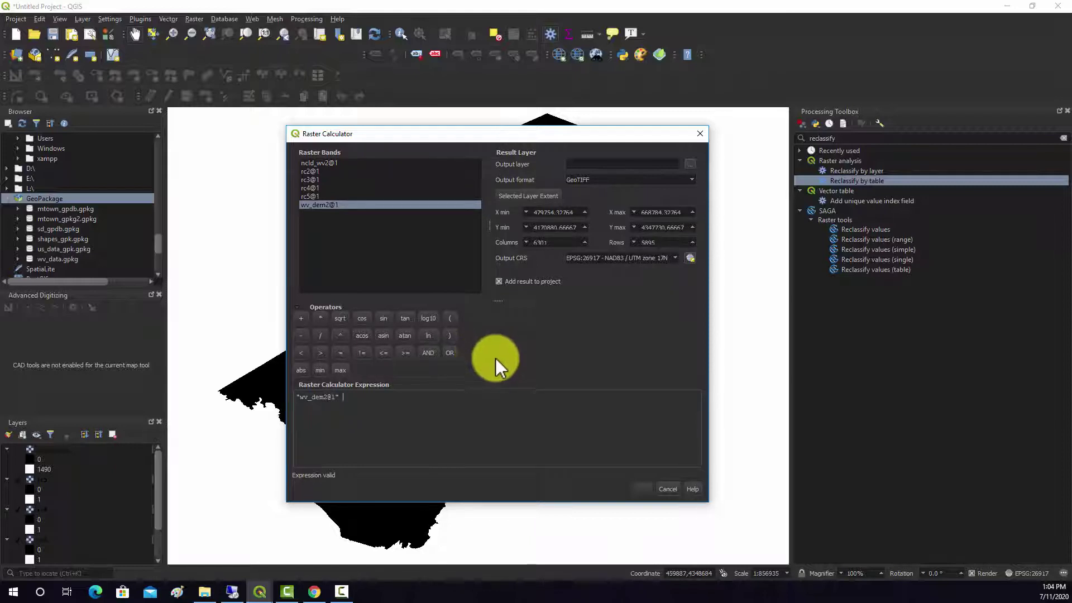
pyautogui.click(320, 353)
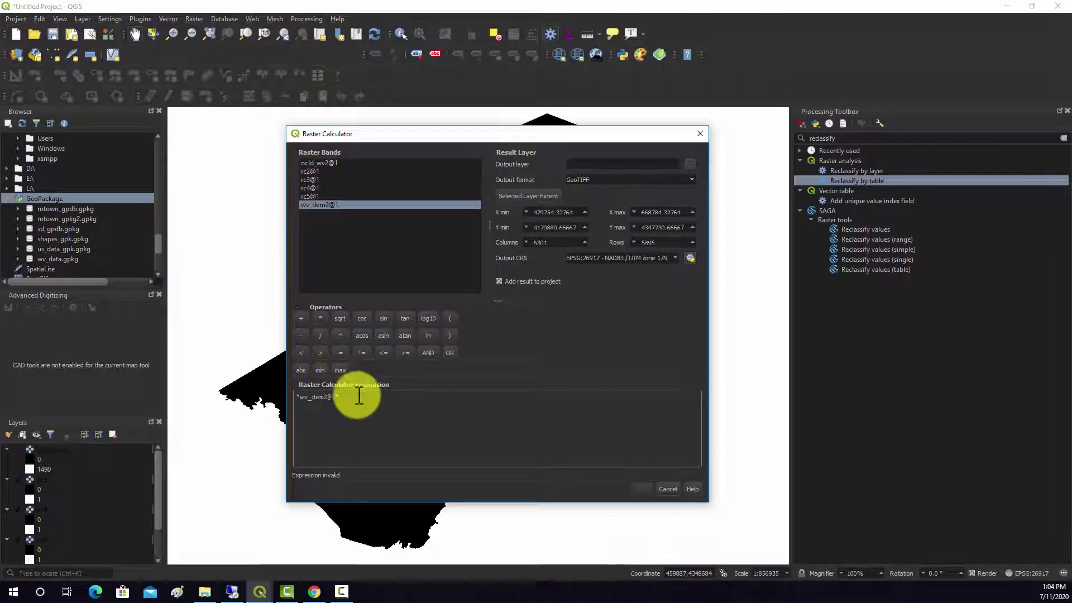
pyautogui.write('1200')
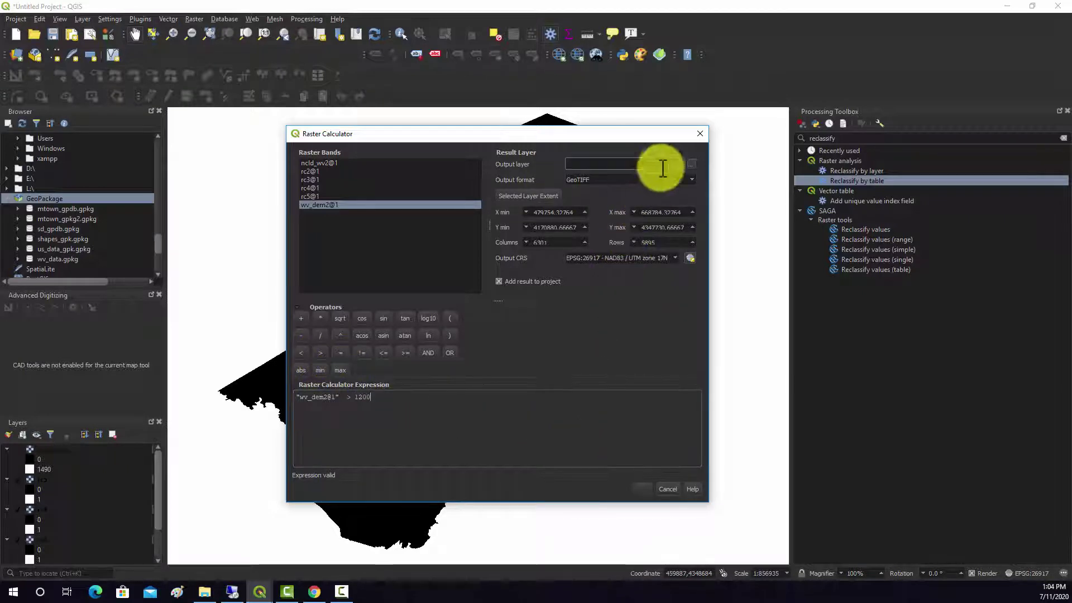
pyautogui.click(691, 165)
pyautogui.write('rc6.t')
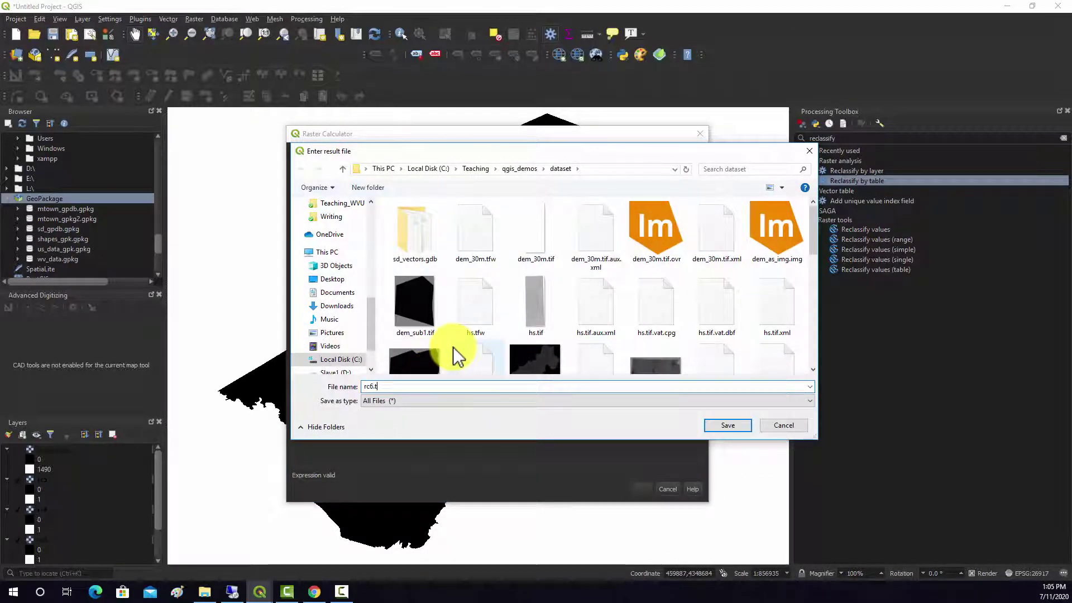
pyautogui.write('if')
pyautogui.click(734, 426)
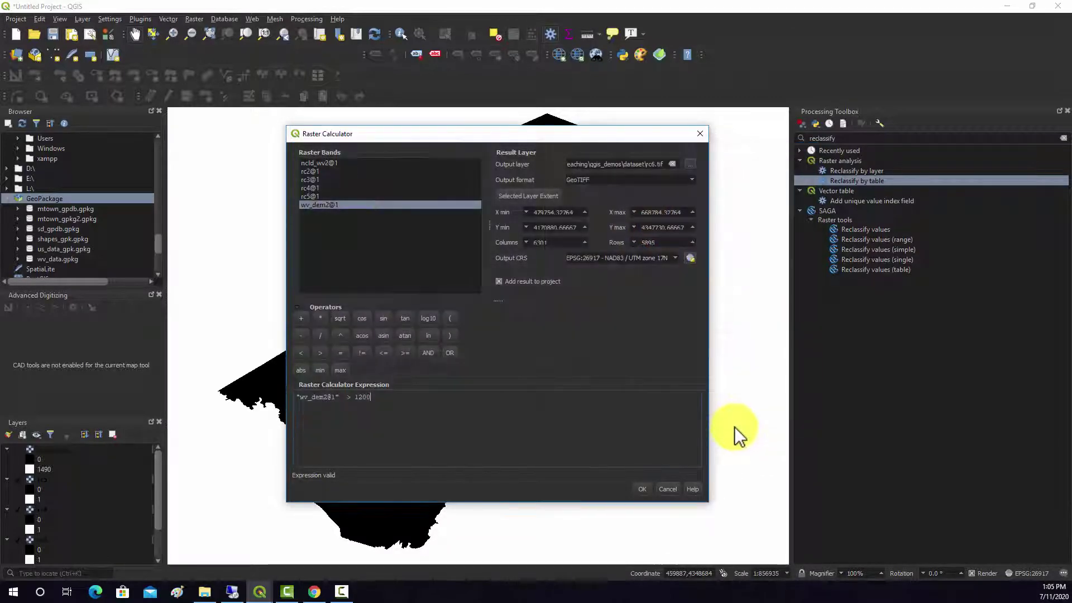
pyautogui.click(638, 488)
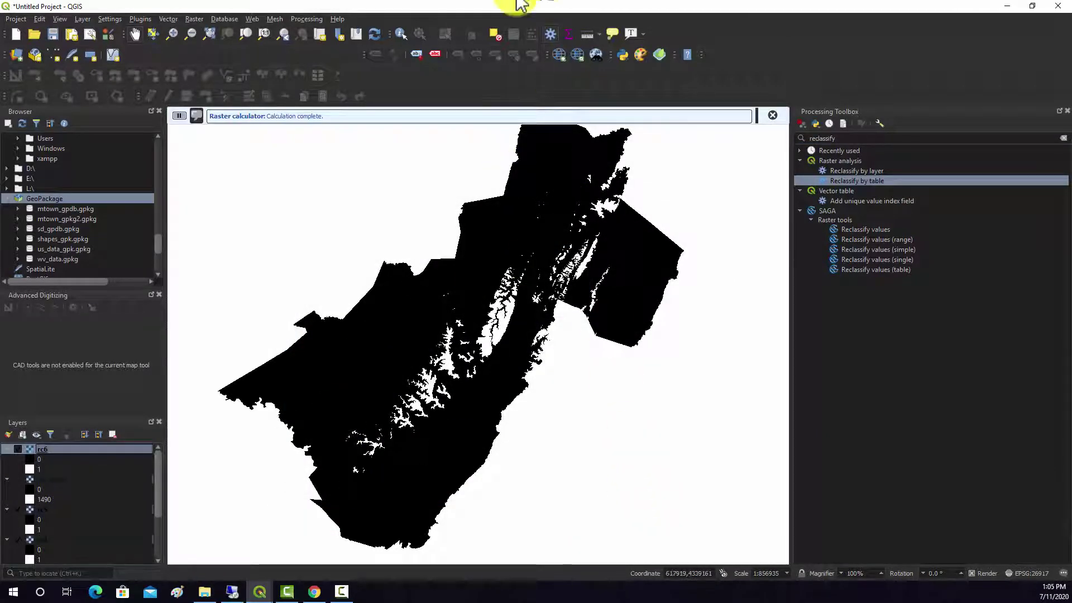
# Calculate "ncld_wv2@1" = 41 in the Raster Calculator and save it as rc7.tif
pyautogui.click(193, 19)
pyautogui.click(215, 31)
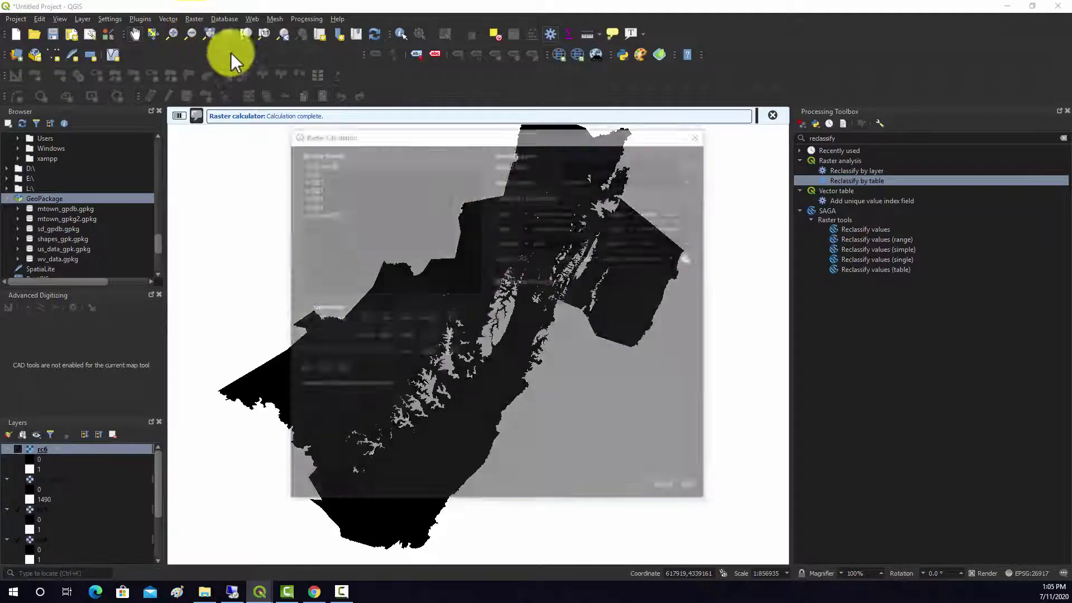
pyautogui.doubleClick(317, 163)
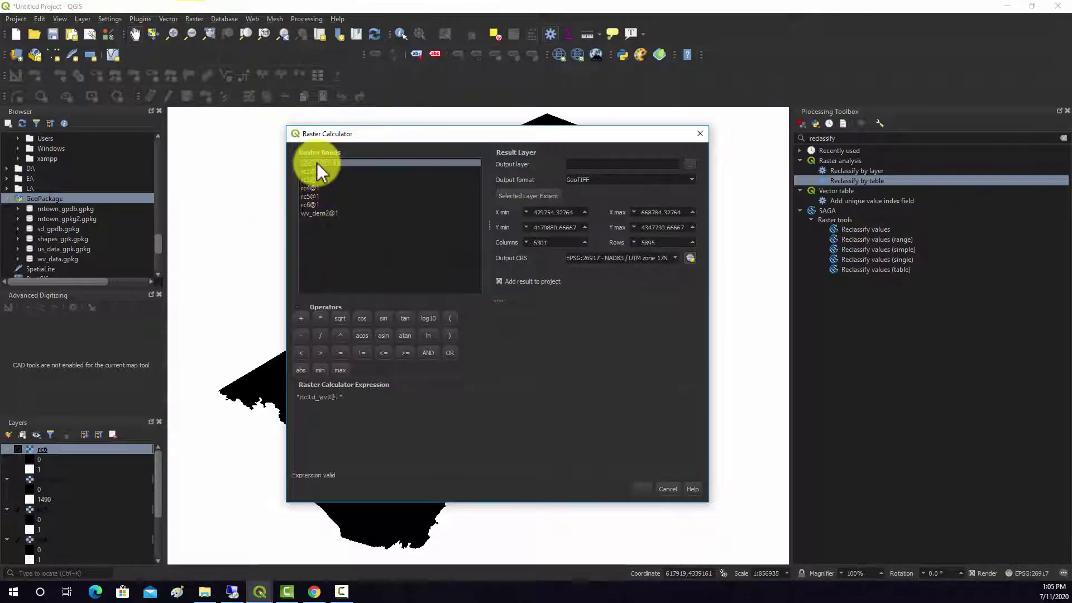
pyautogui.click(341, 352)
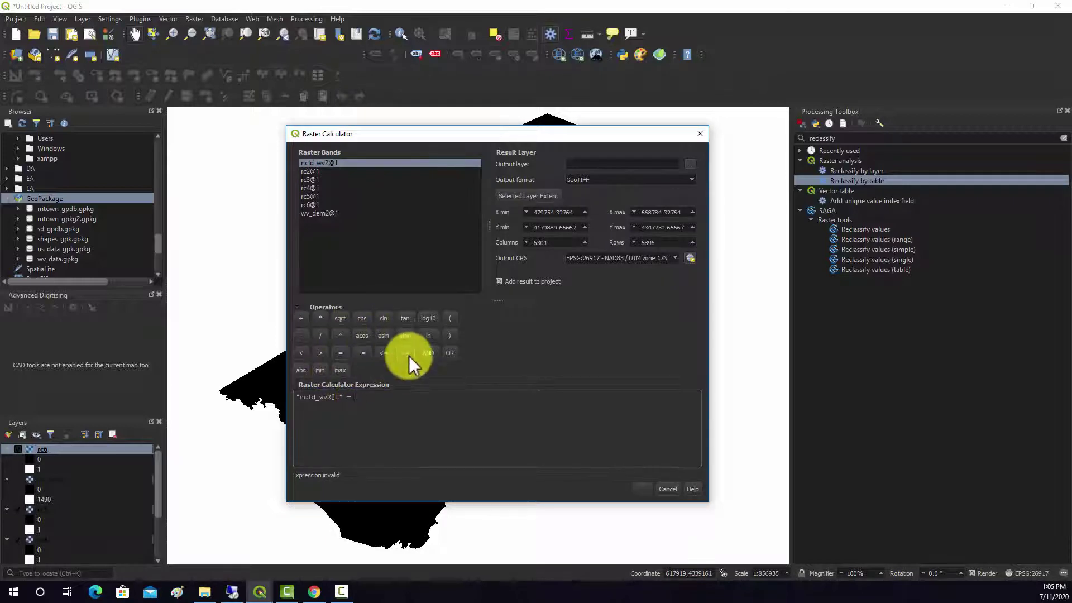
pyautogui.write('41')
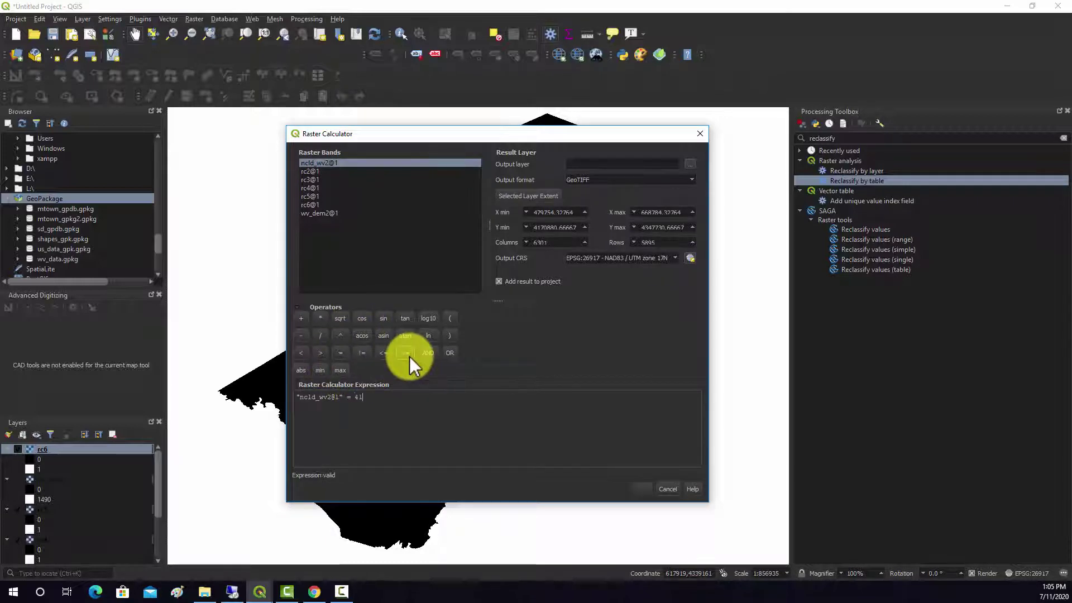
pyautogui.click(690, 163)
pyautogui.write('rc')
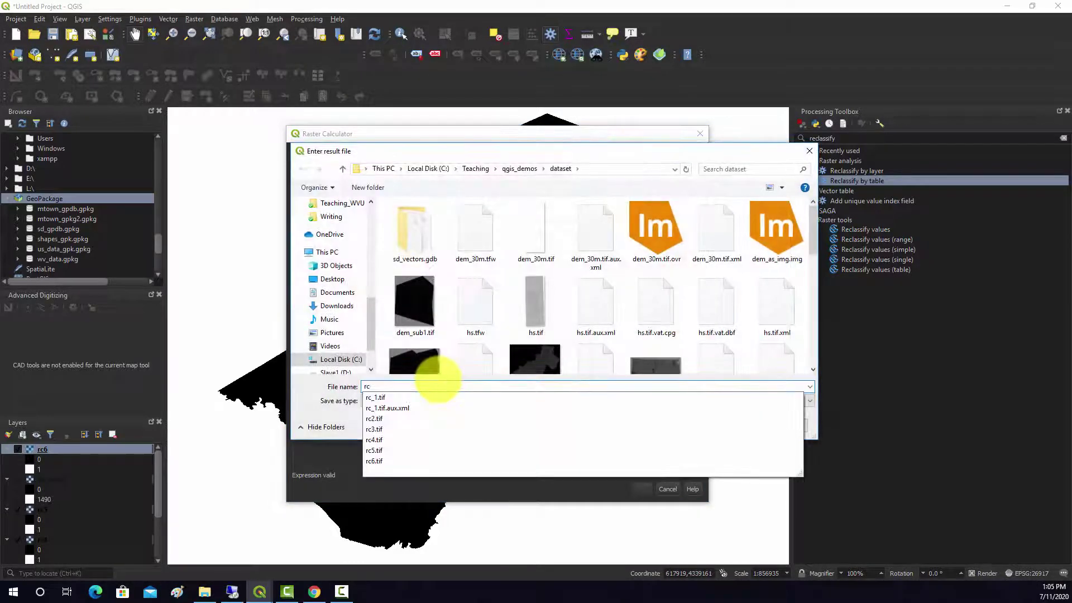
pyautogui.write('7./toif')
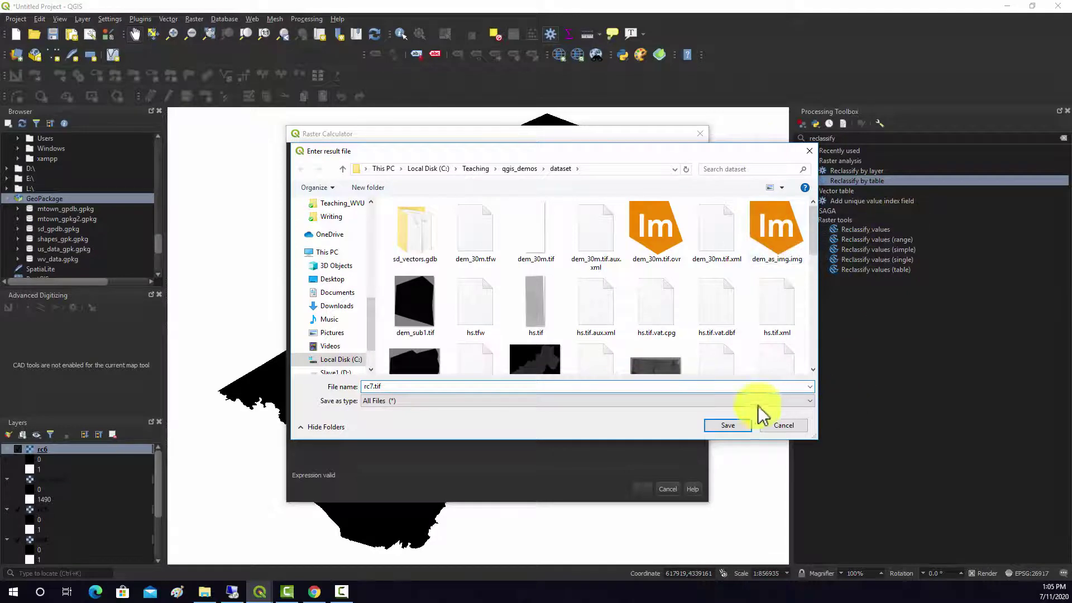
pyautogui.click(728, 425)
pyautogui.click(653, 490)
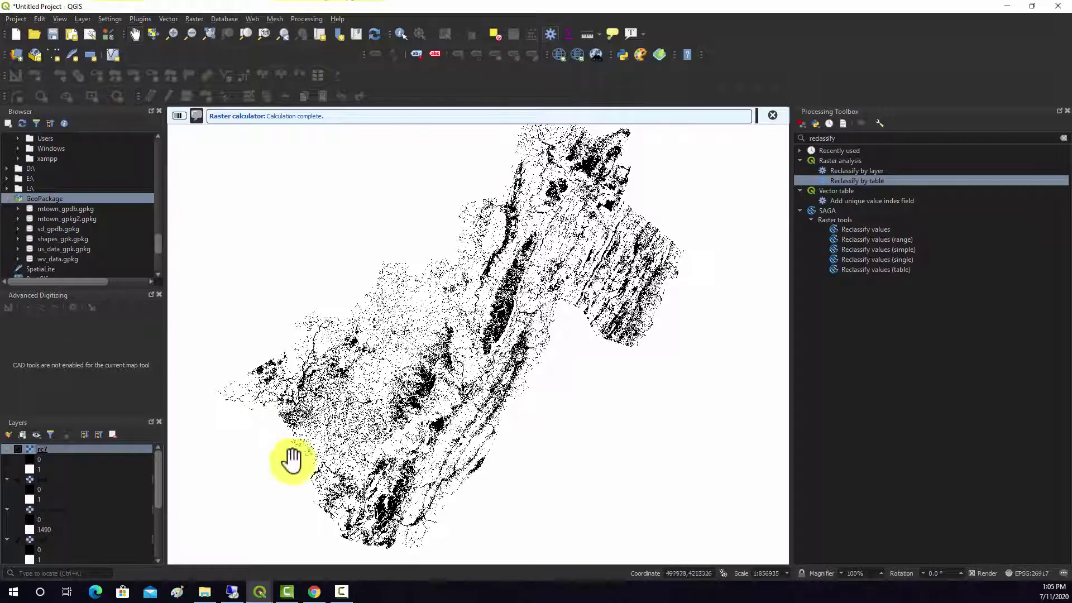
# Enter "rc7@1" * "rc6@1" in the Raster Calculator with rc8.tif as the output layer
pyautogui.click(189, 19)
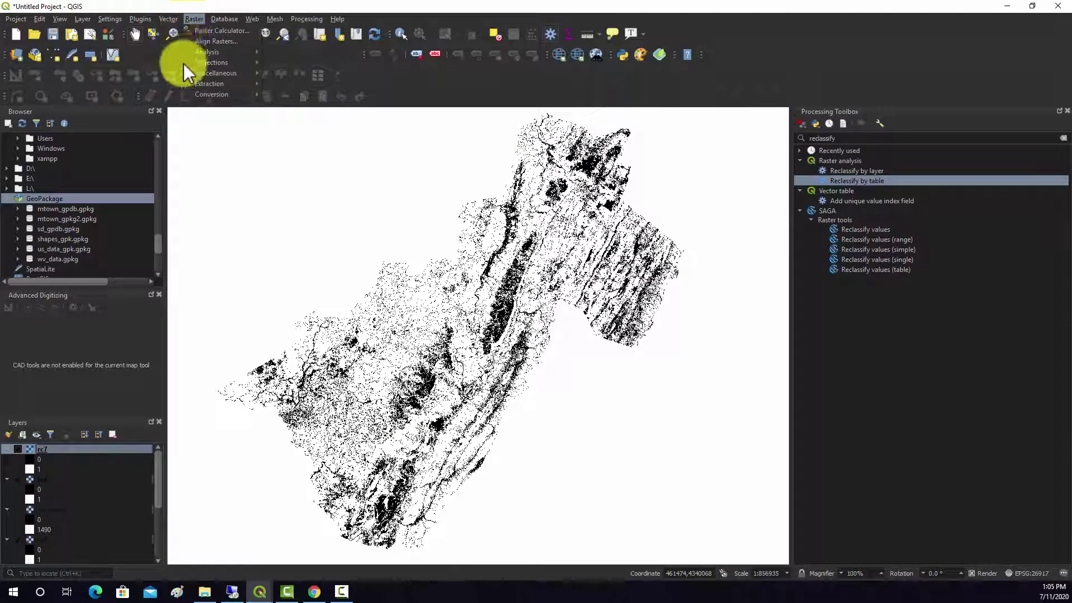
pyautogui.click(213, 29)
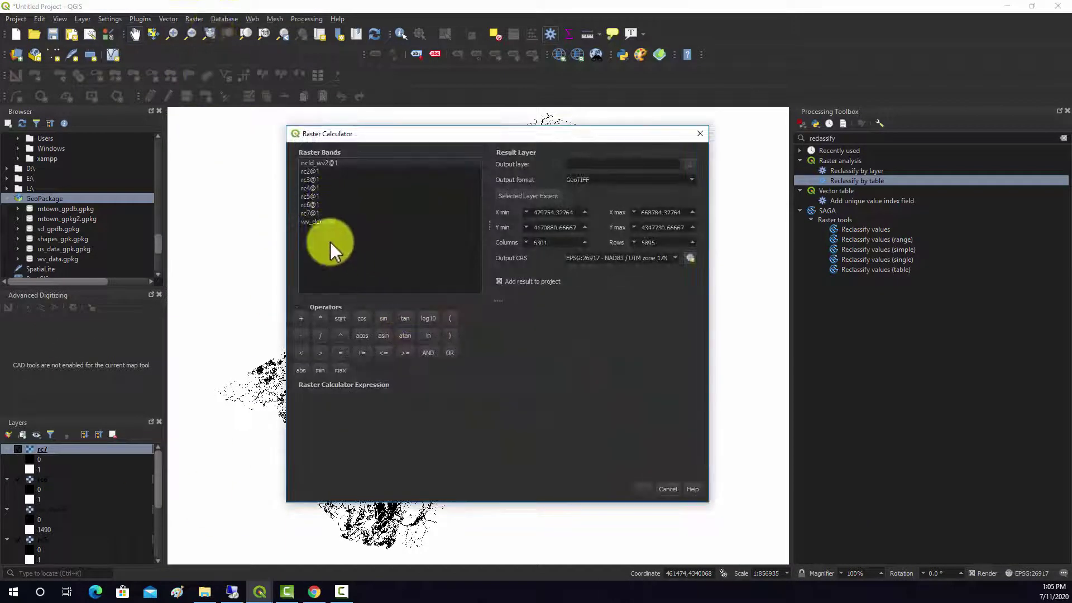
pyautogui.doubleClick(310, 213)
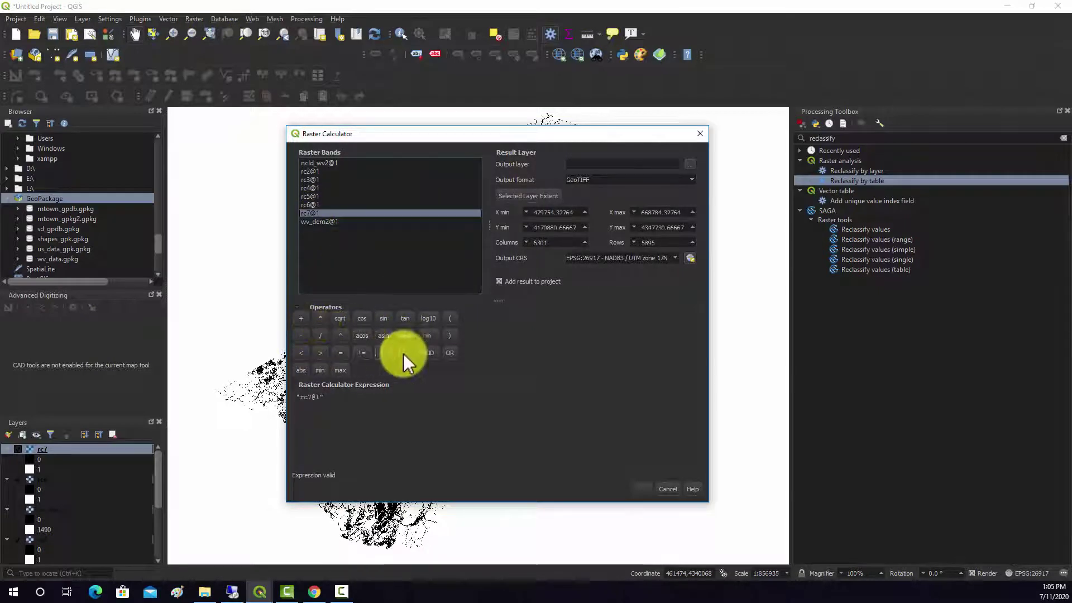
pyautogui.click(320, 318)
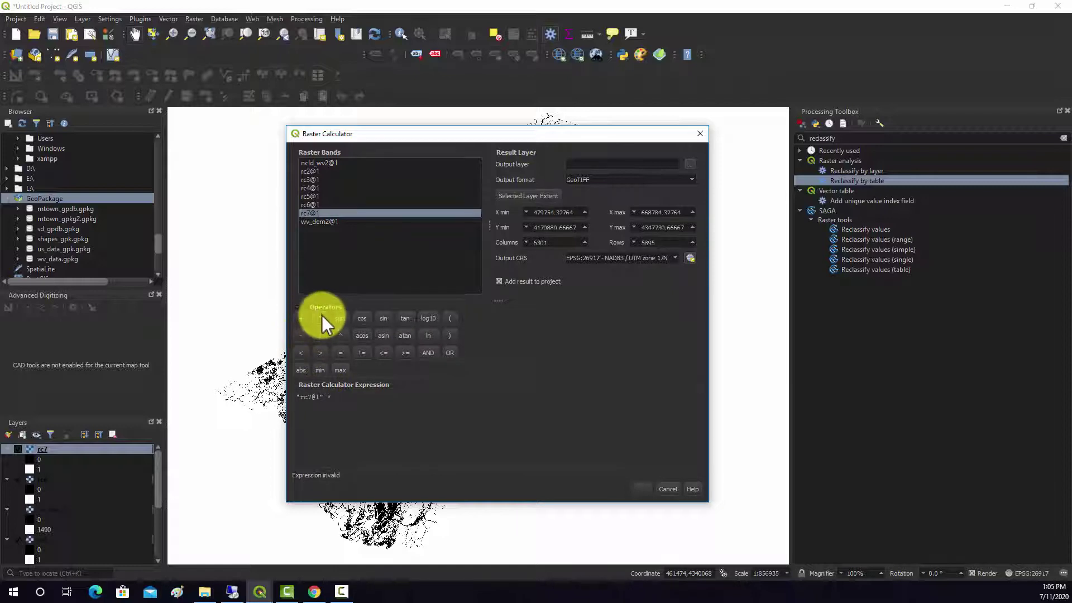
pyautogui.doubleClick(310, 204)
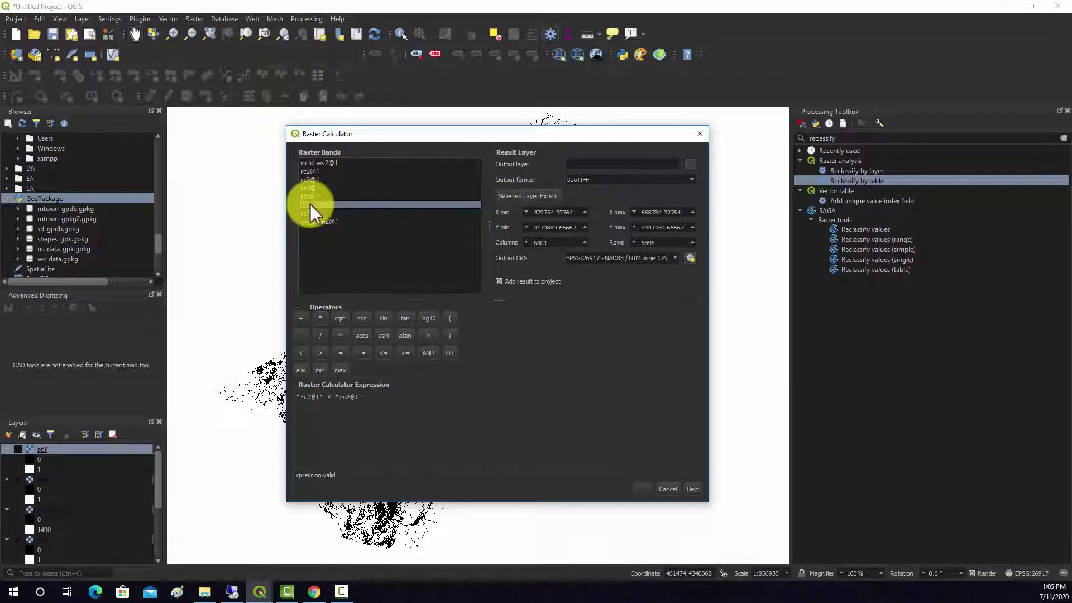
pyautogui.click(689, 162)
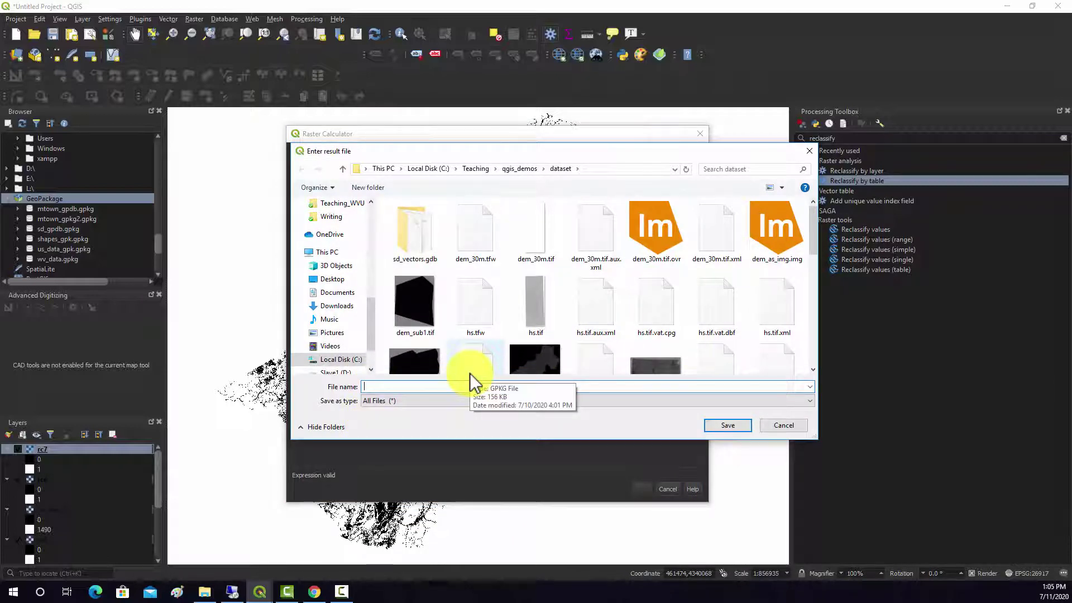
pyautogui.write('rc')
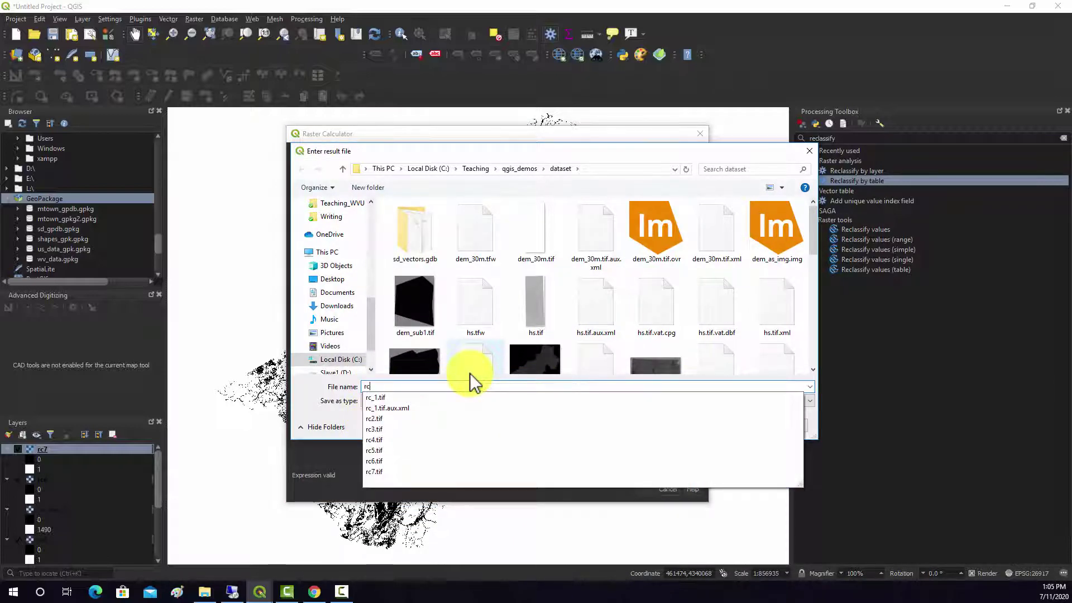
pyautogui.write('8.tif')
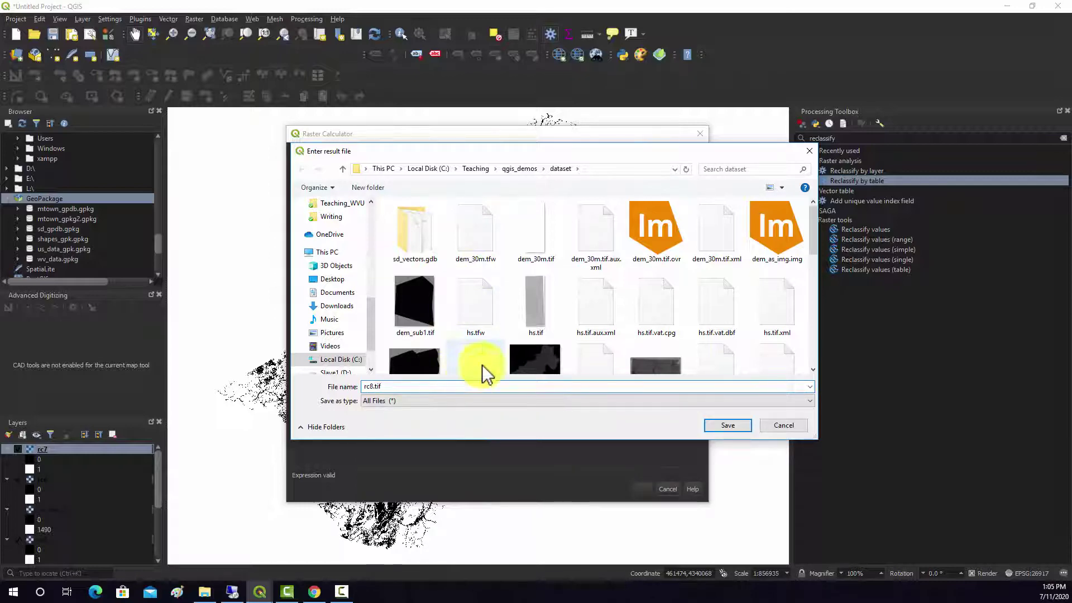
pyautogui.click(736, 426)
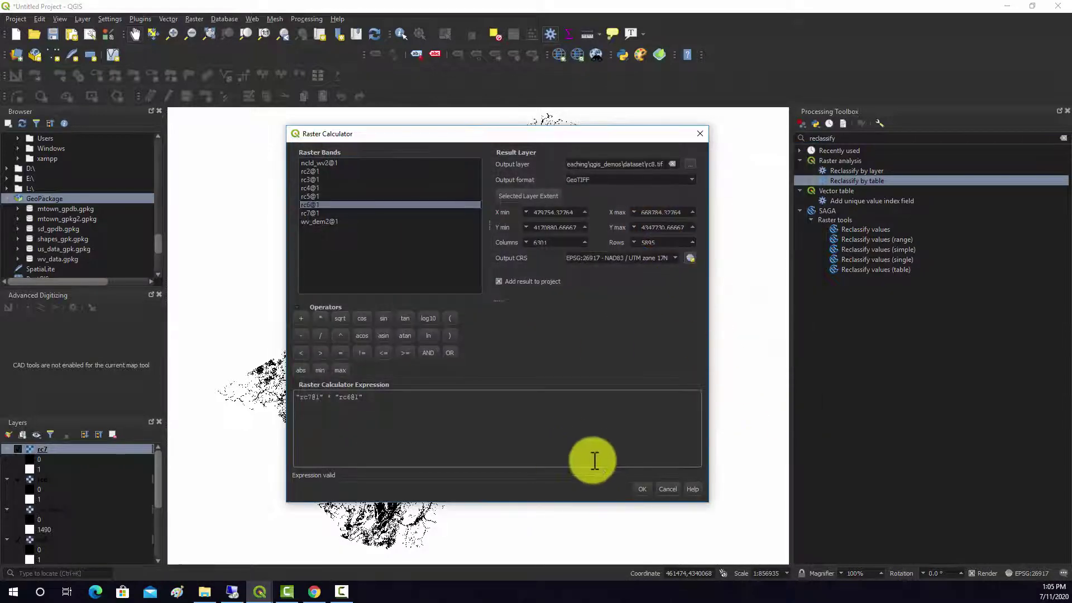
# Run the rc7 × rc6 multiplication to produce rc8.tif
pyautogui.click(643, 489)
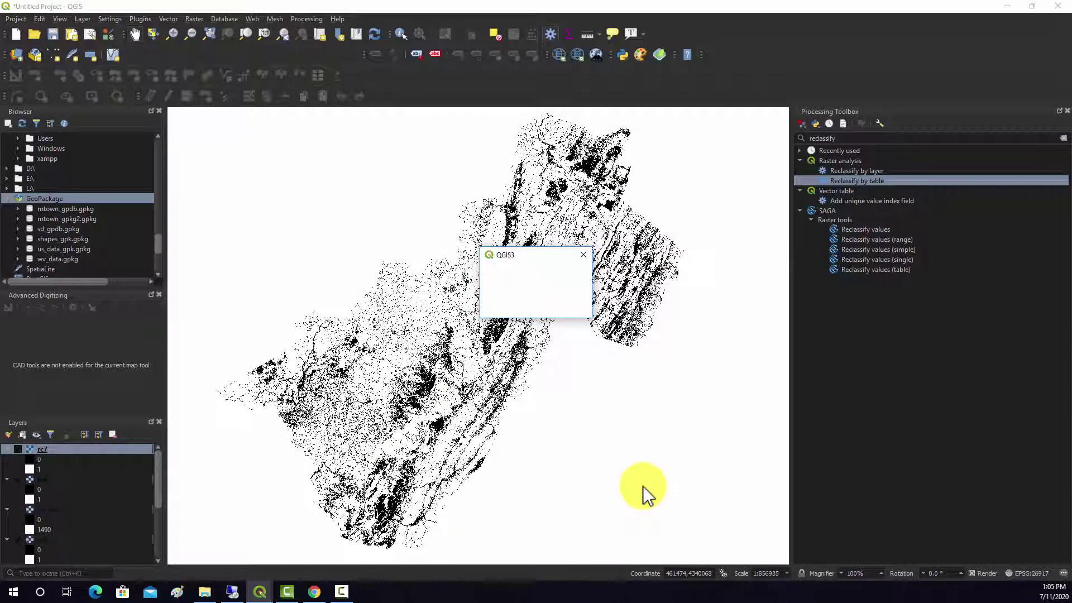